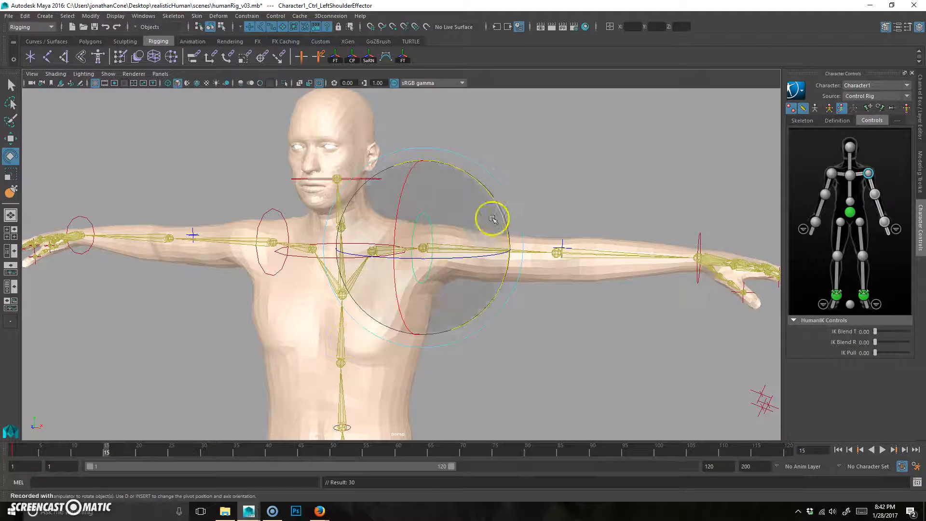
Step: Pose the left arm lowered beside the body at frame 15 and raised overhead at frame 30 with the shoulder control
left_click_drag(498, 205, 499, 336)
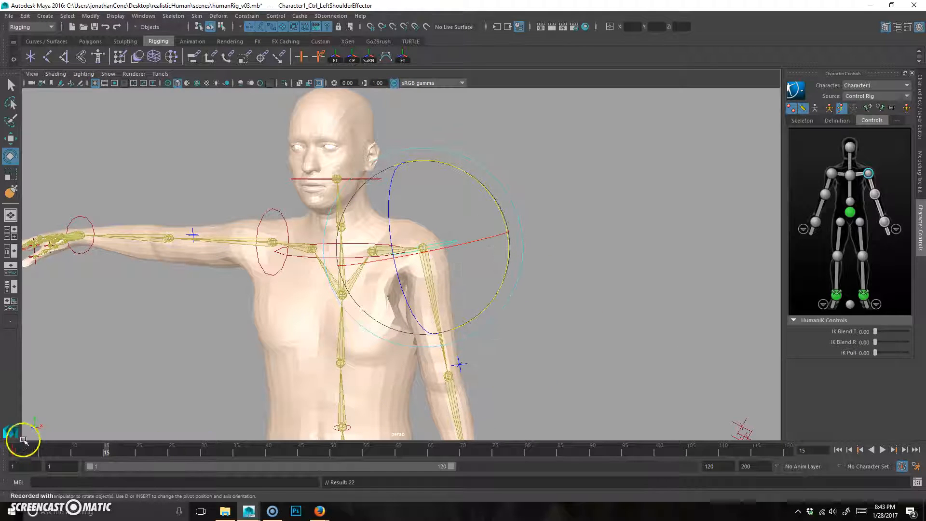
left_click_drag(124, 449, 203, 451)
left_click_drag(482, 318, 13, 247)
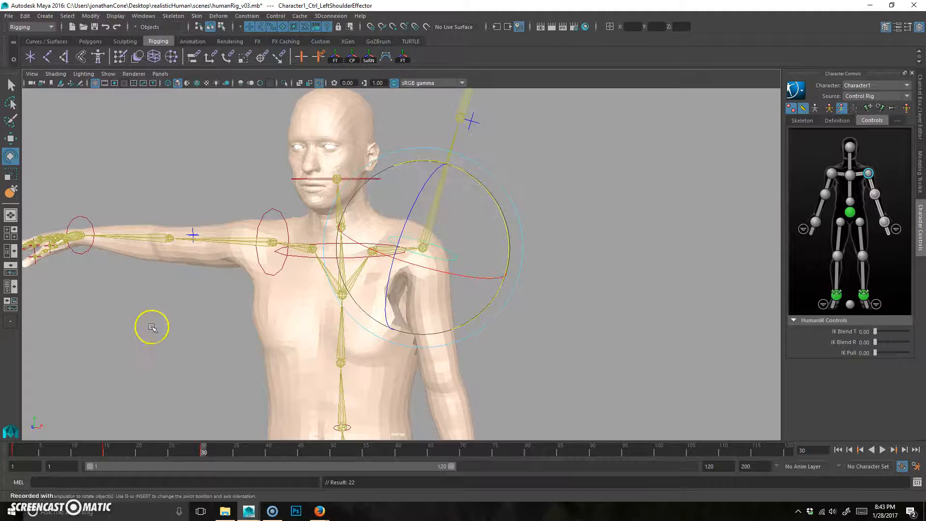
Step: Play back and scrub the left arm animation to check how the shoulder and armpit deform
key("alt+v")
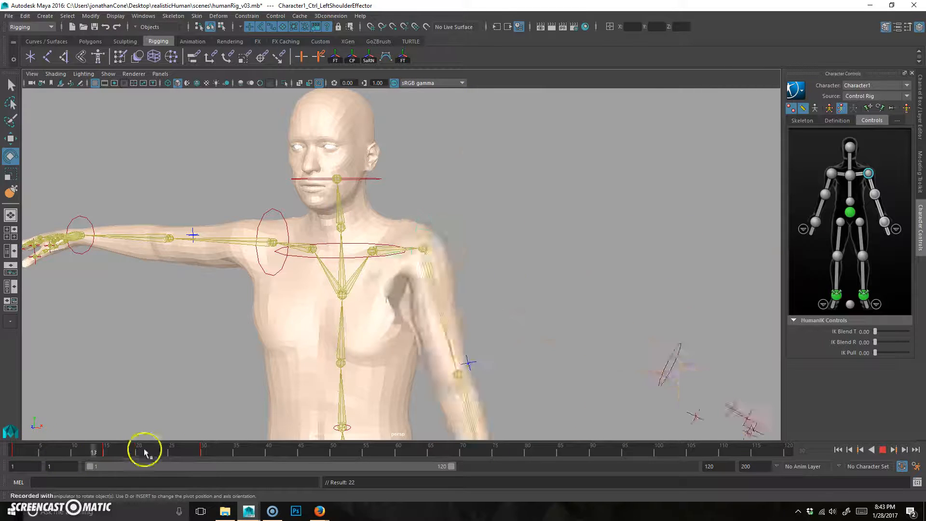
mouse_move(219, 456)
left_mouse_down()
mouse_move(258, 455)
mouse_move(120, 455)
mouse_move(194, 471)
mouse_move(20, 459)
left_mouse_up()
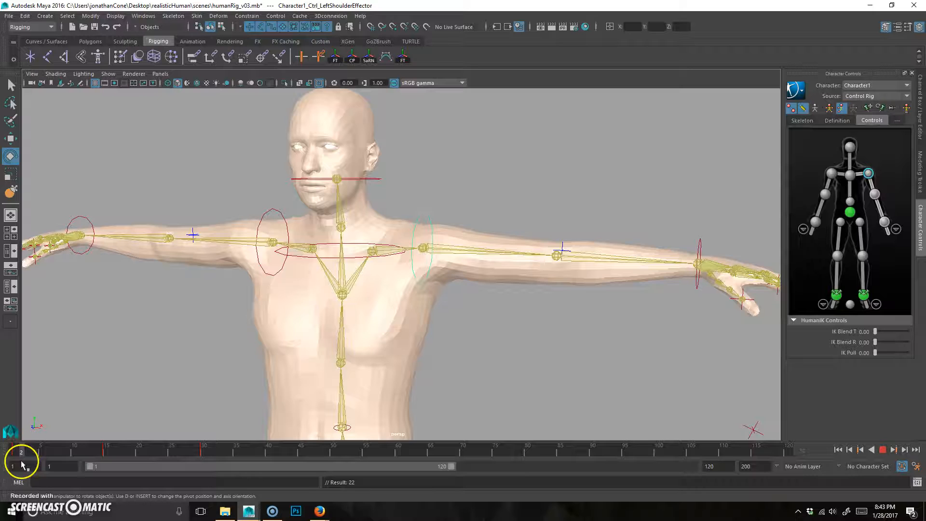
scroll(454, 295, "up", 3)
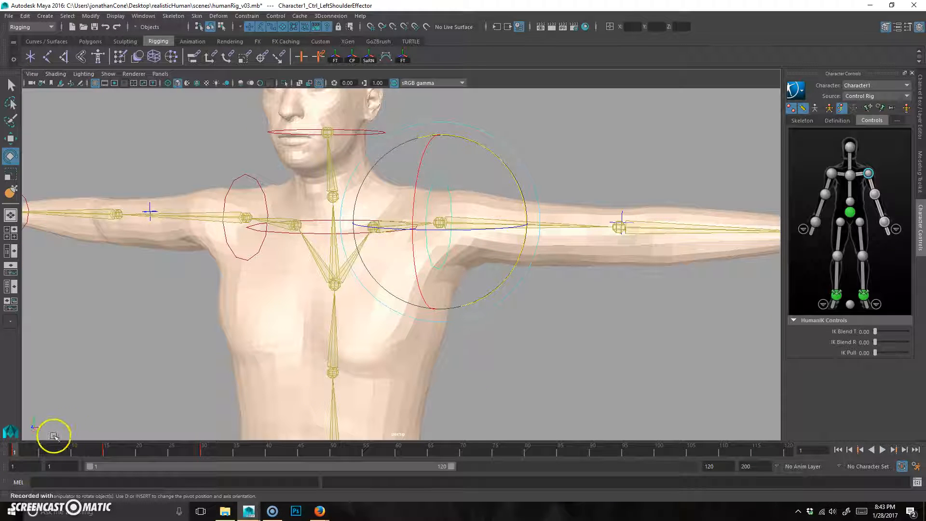
key("alt+v")
left_click(40, 450)
Step: Select the body mesh and activate the Paint Skin Weights Tool on it at frame 1
left_click(372, 360)
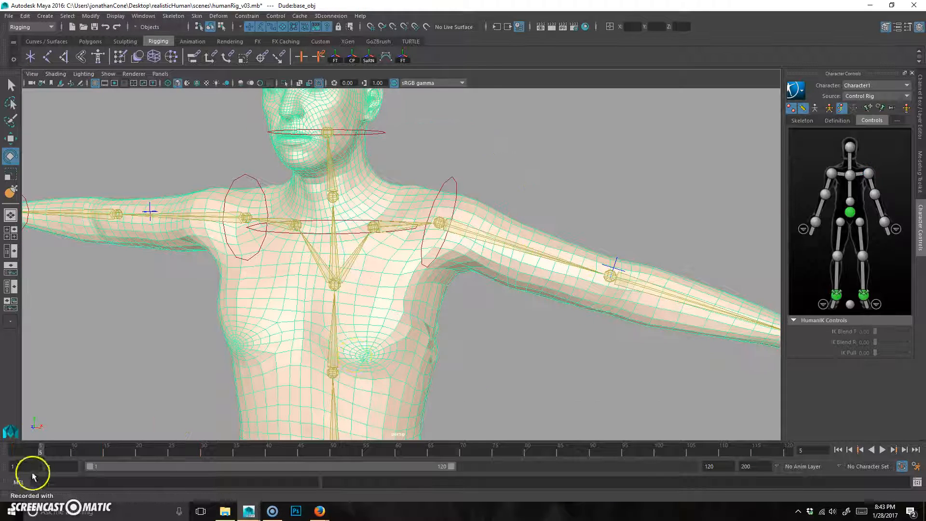
key("alt+v")
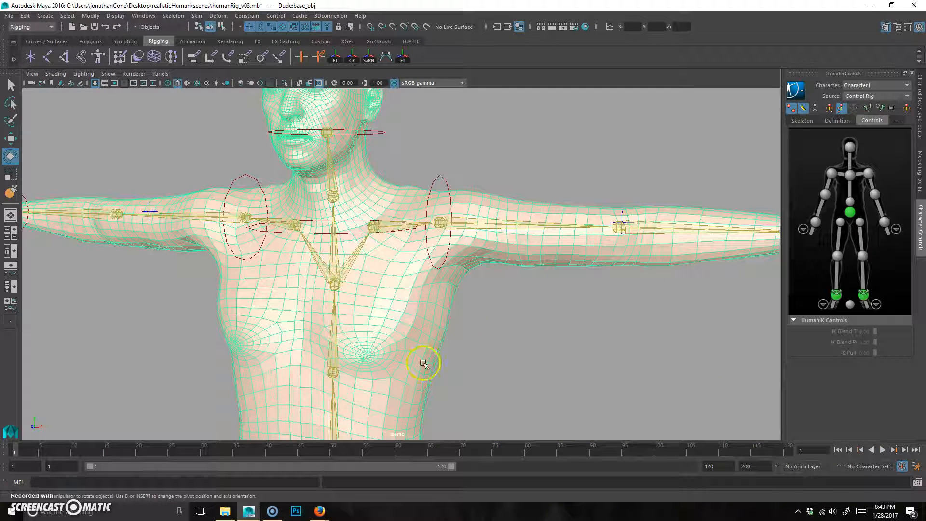
right_click_drag(405, 255, 354, 240)
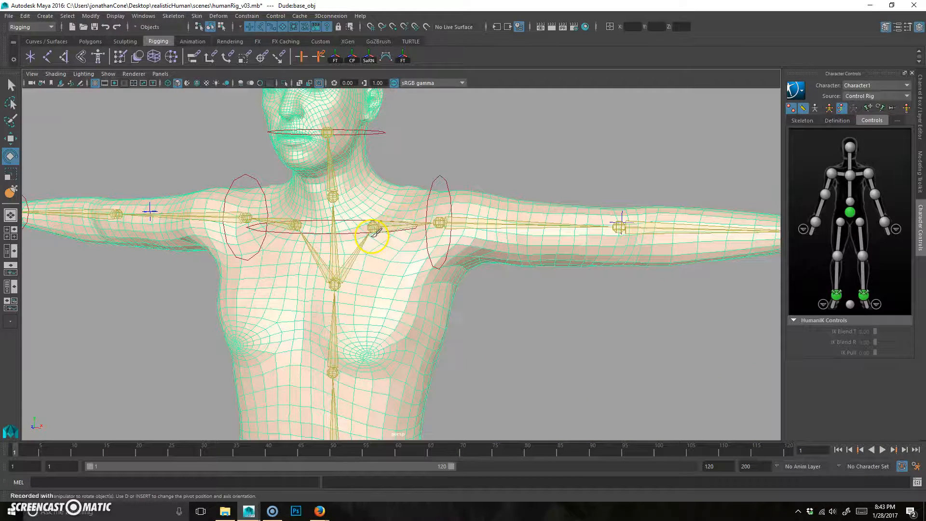
right_click_drag(431, 334, 476, 326, "alt")
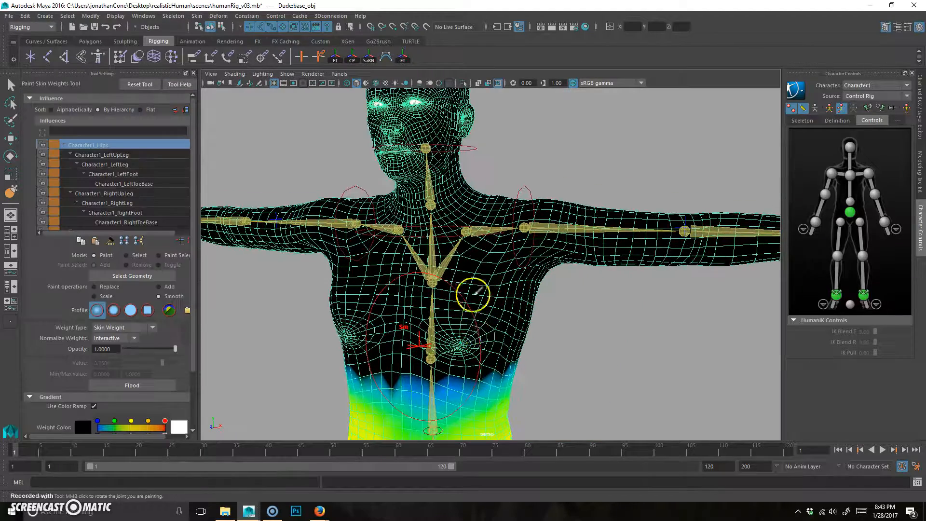
middle_click_drag(477, 303, 472, 282, "alt")
middle_click_drag(470, 368, 506, 314, "alt")
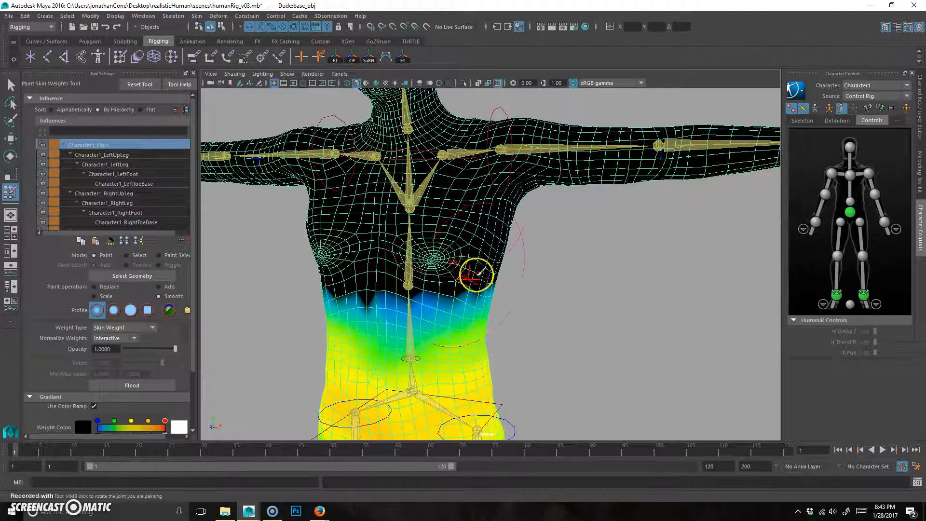
middle_click_drag(455, 287, 475, 279, "alt")
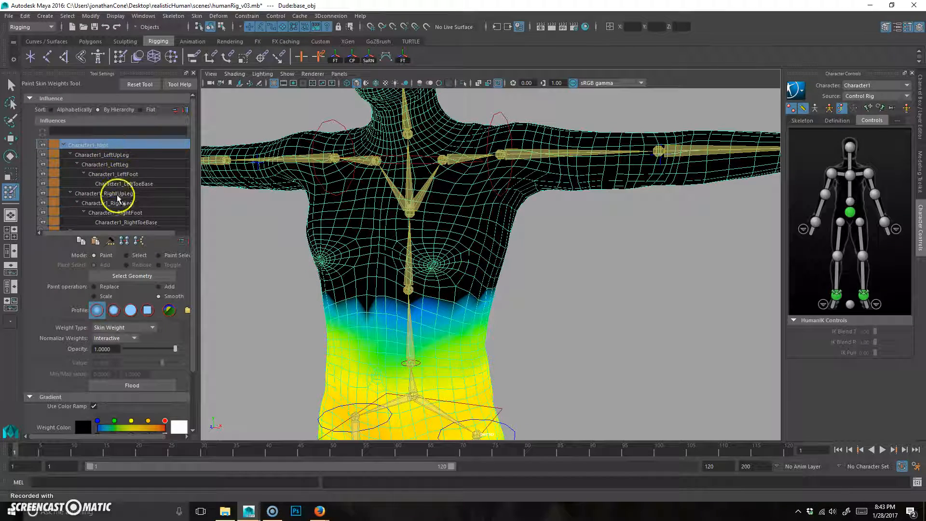
Step: Go through the joint influences from Character1_LeftUpLeg down to Character1_LeftHand to examine their skin weights on the body
left_click(111, 157)
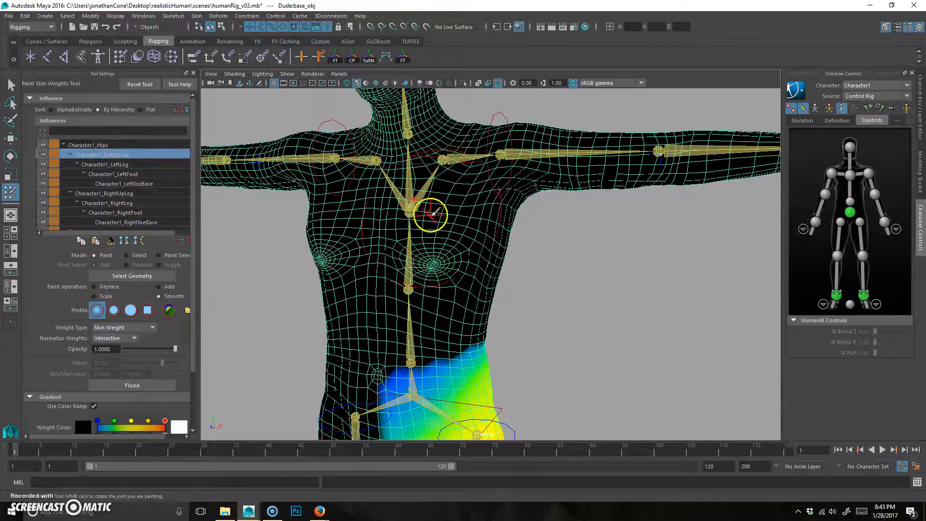
scroll(438, 226, "down", 5)
scroll(444, 231, "down", 5)
key("Down")
key("Down")
key("Down")
key("Down")
key("Down")
key("Down")
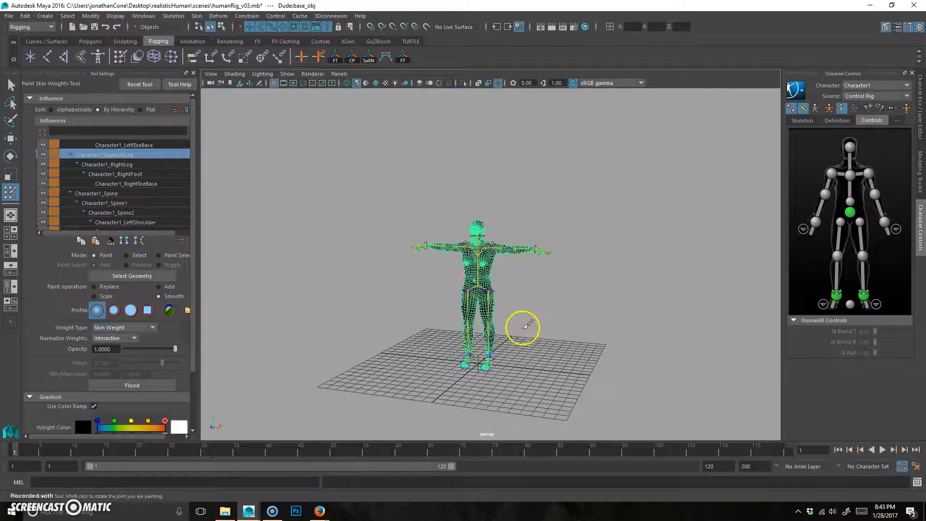
key("Down")
key("Down")
key("Down")
key("Down")
key("Down")
key("Down")
key("Down")
key("Down")
key("Down")
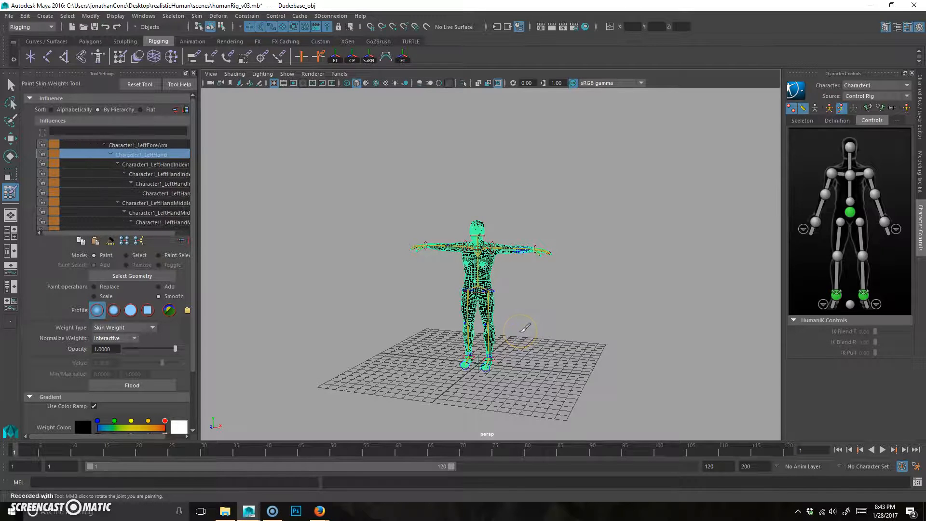
Step: Go through the influences again to the right shoulder area and examine how its weights spread over chest and arm
scroll(529, 281, "up", 5)
key("Up")
key("Up")
key("Up")
key("Up")
key("Up")
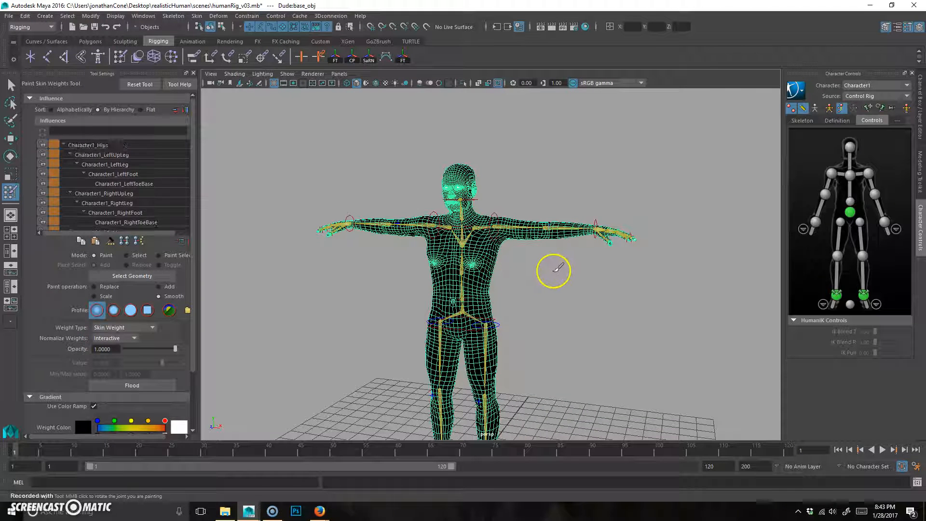
key("Down")
key("Down")
key("Down")
key("Down")
key("Down")
key("Down")
key("Down")
key("Down")
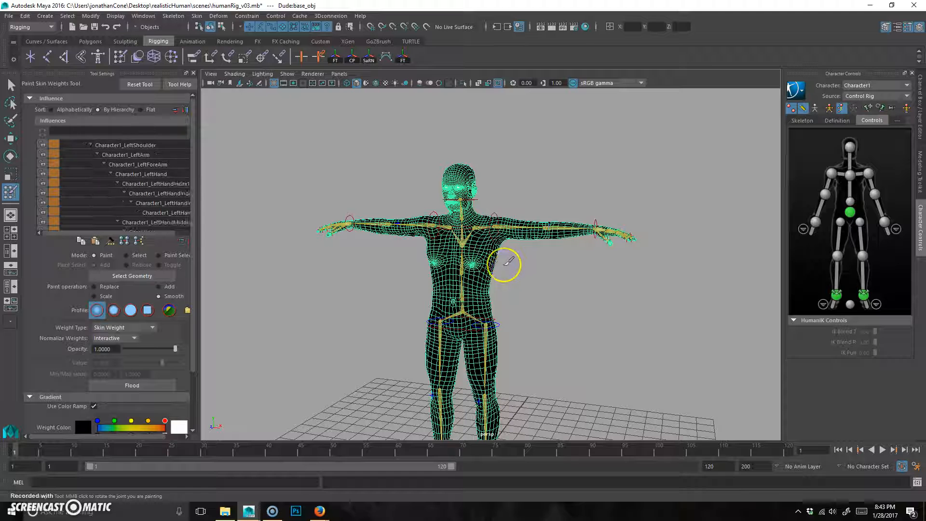
key("Down")
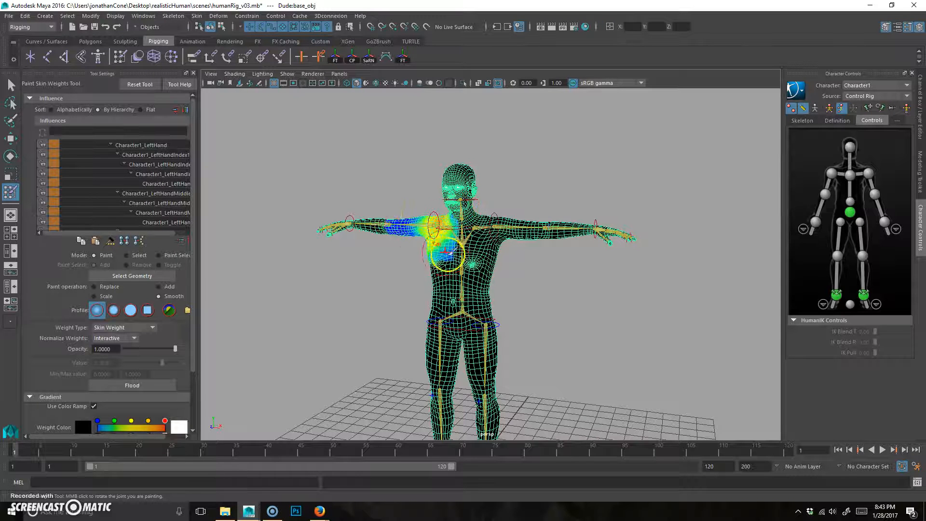
left_click_drag(434, 224, 428, 223)
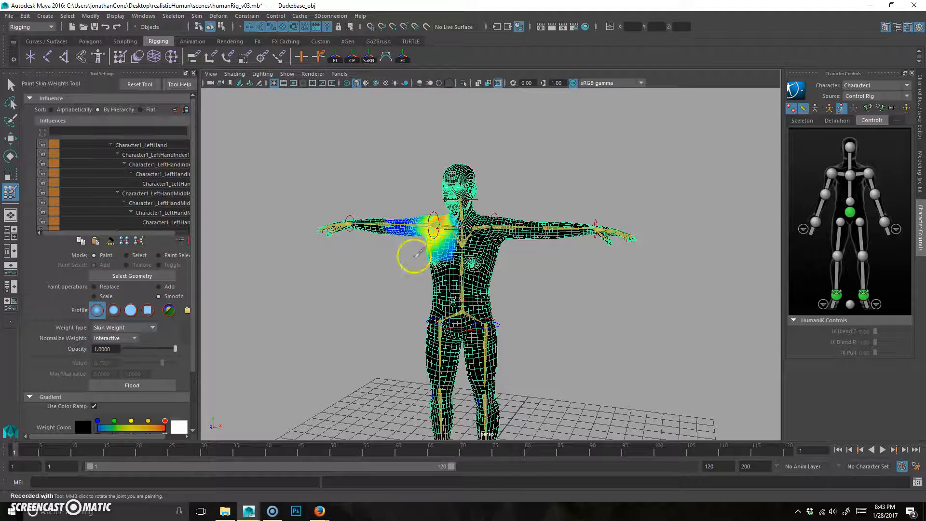
Step: Compare the weight display with and without the color ramp, leaving Use Color Ramp off for a grayscale display
left_click_drag(193, 289, 192, 331)
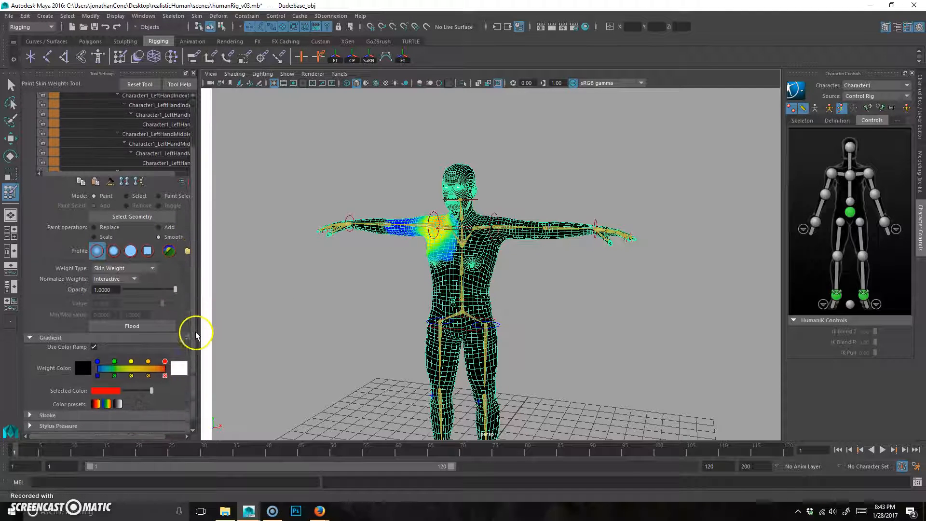
left_click(94, 337)
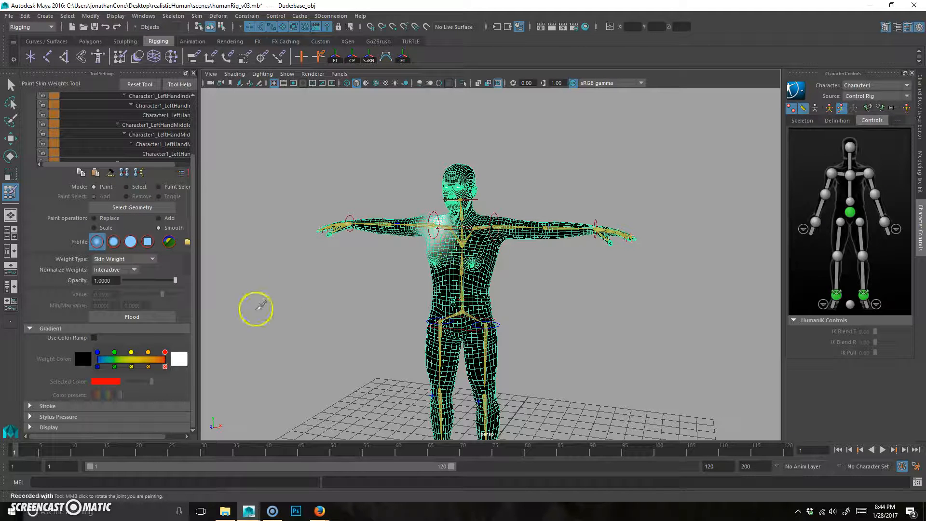
left_click(93, 338)
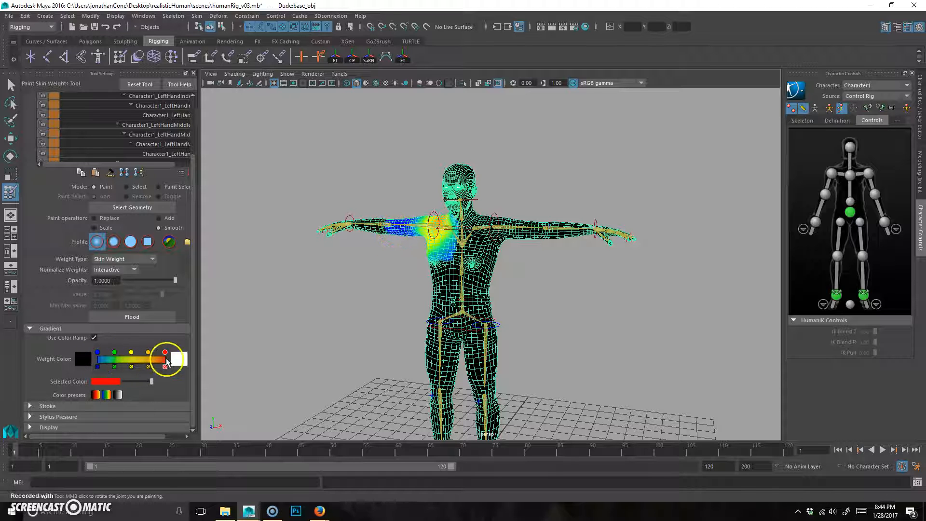
mouse_move(431, 227)
left_mouse_down()
mouse_move(461, 246)
mouse_move(441, 238)
mouse_move(446, 256)
left_mouse_up()
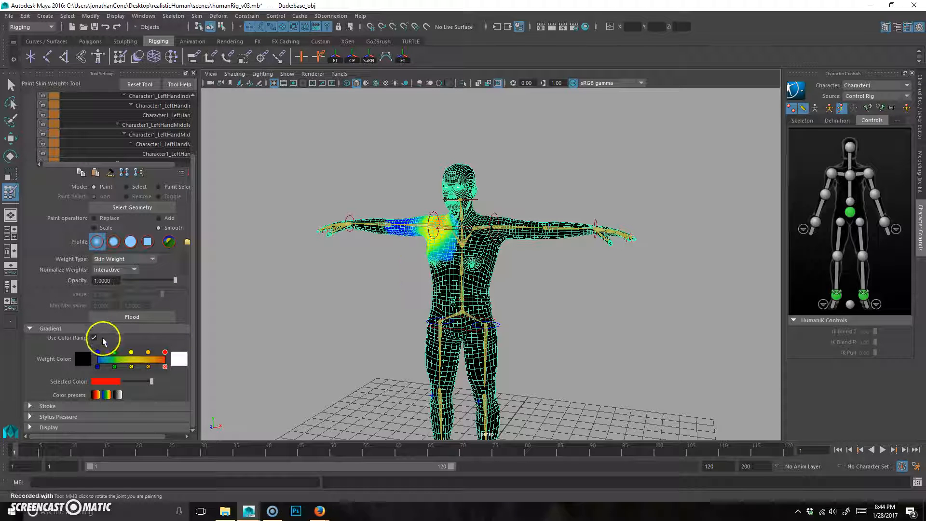
left_click(94, 337)
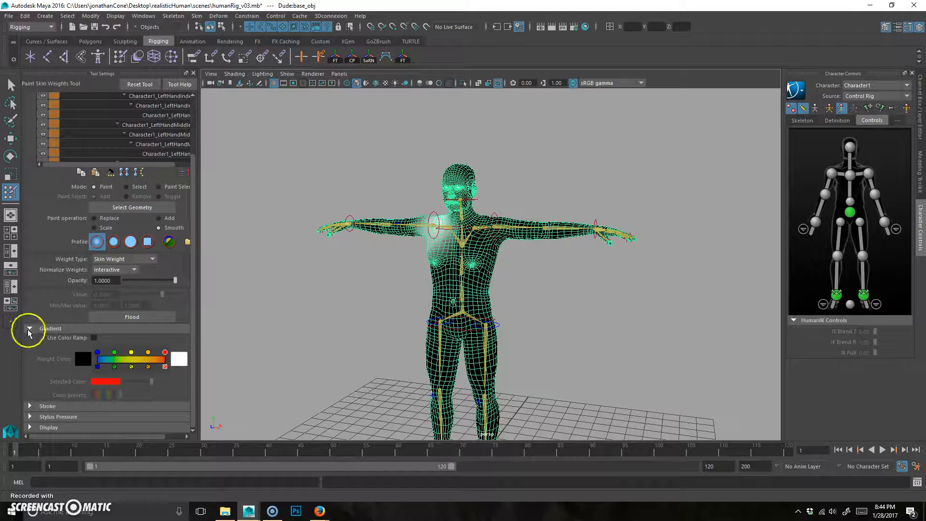
left_click(94, 338)
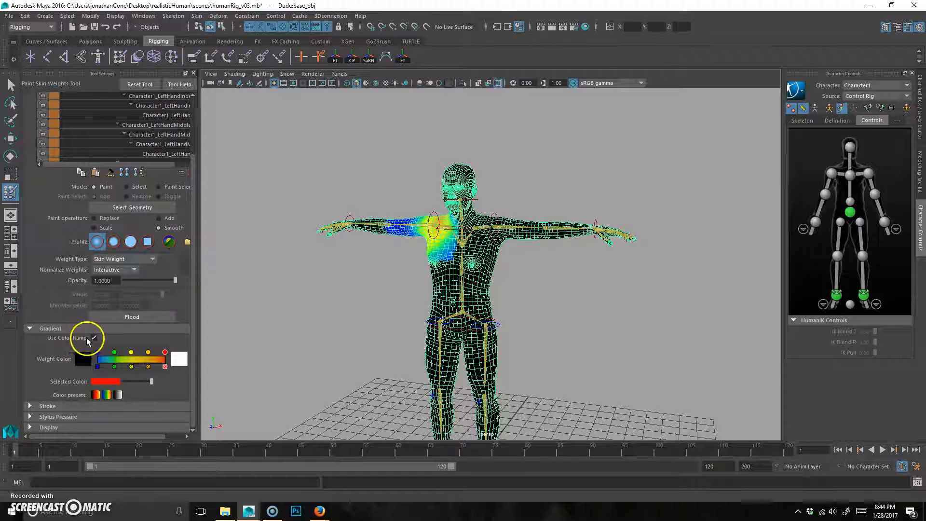
left_click(93, 338)
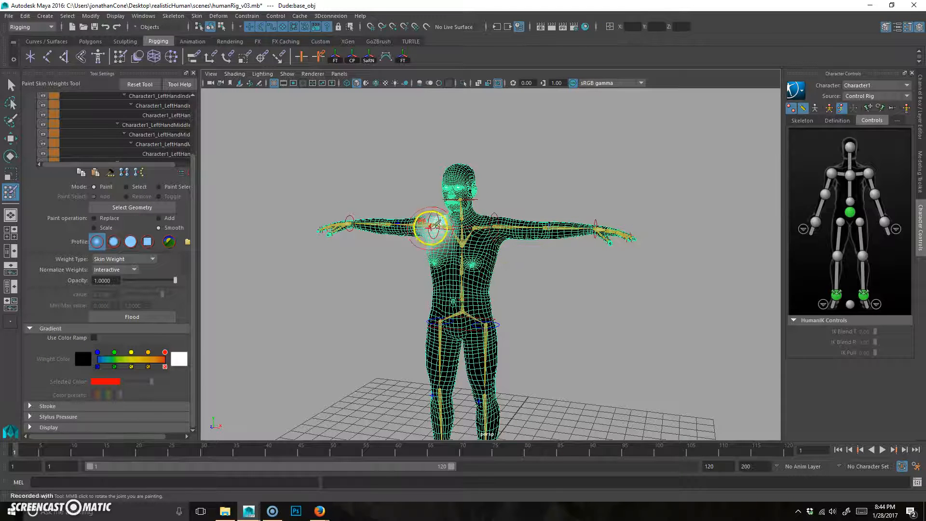
Step: Select the Character1_LeftArm influence to show its skin weights on the mesh
right_click_drag(388, 246, 483, 241, "alt")
middle_click_drag(483, 241, 538, 274, "alt")
right_click_drag(423, 285, 521, 274, "alt")
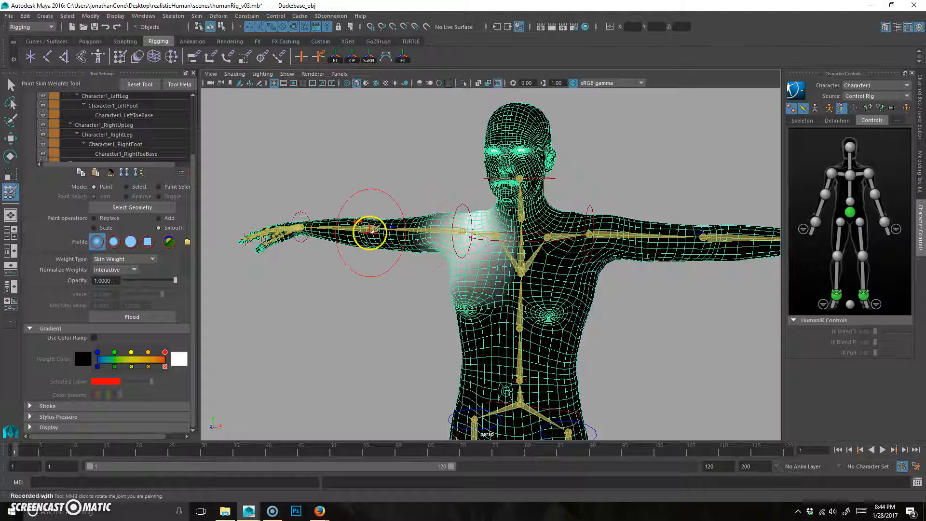
left_click_drag(200, 201, 191, 130)
left_click(120, 165)
scroll(131, 196, "down", 5)
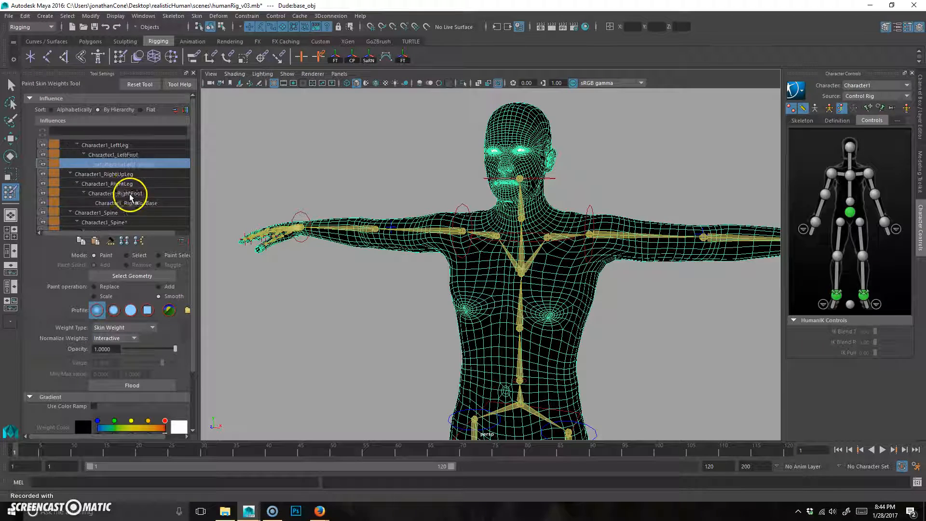
key("Down")
key("Down")
key("Down")
key("Down")
key("Down")
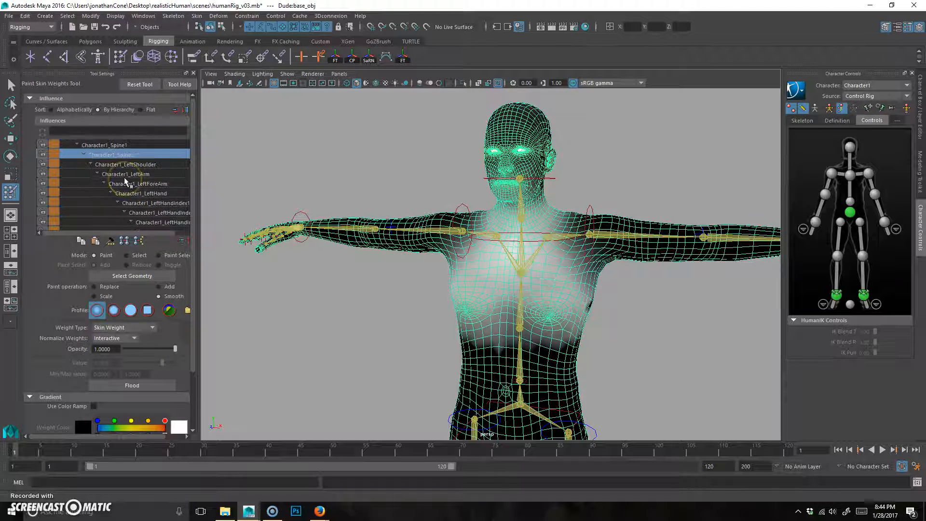
key("Down")
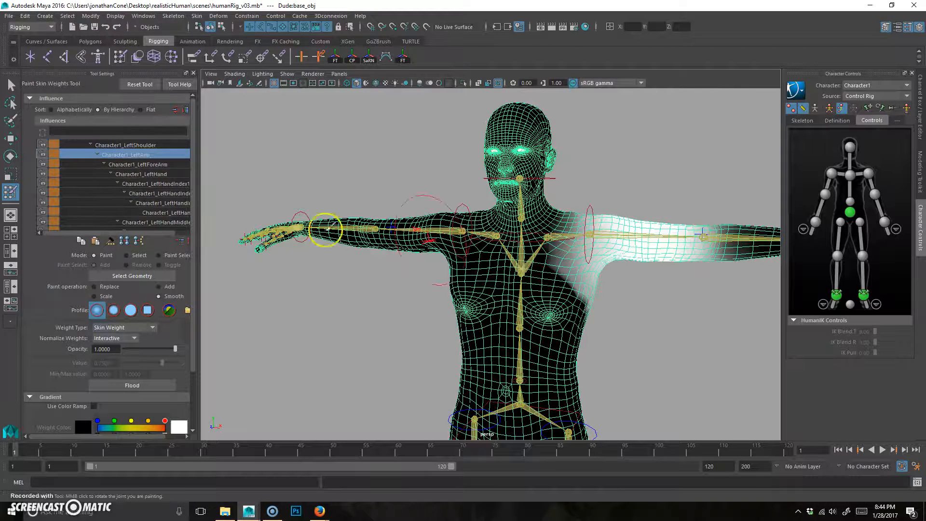
Step: Examine the left arm's weights around the shoulder, armpit and side of the chest from several angles
left_click_drag(686, 344, 632, 336, "alt")
scroll(610, 311, "up", 3)
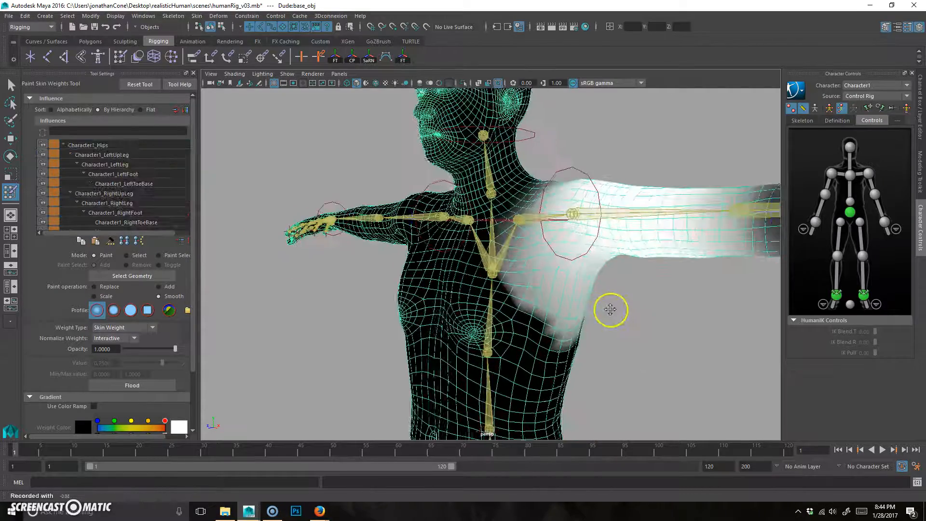
right_click_drag(586, 306, 607, 308, "alt")
middle_click_drag(597, 308, 559, 290, "alt")
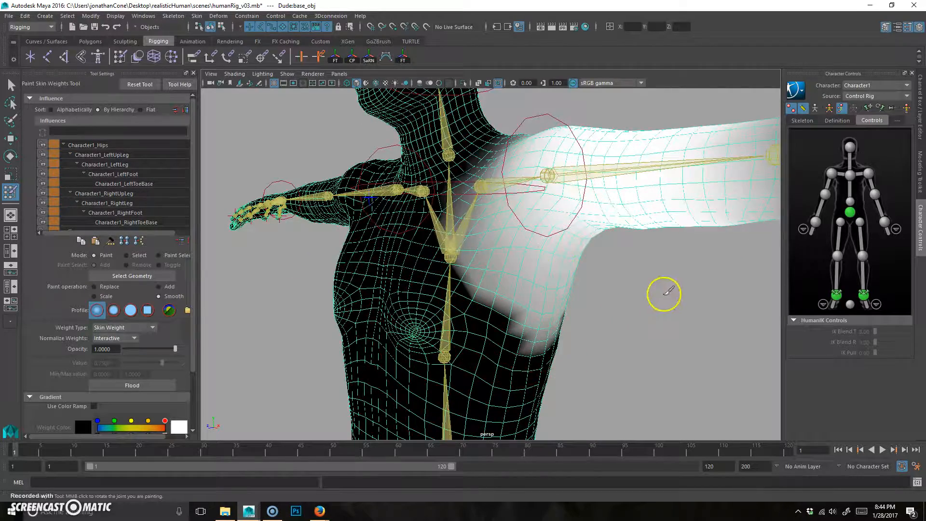
right_click_drag(664, 293, 521, 306, "alt")
left_click_drag(543, 308, 574, 317, "alt")
mouse_move(555, 229)
left_mouse_down()
mouse_move(554, 288)
mouse_move(559, 277)
left_mouse_up()
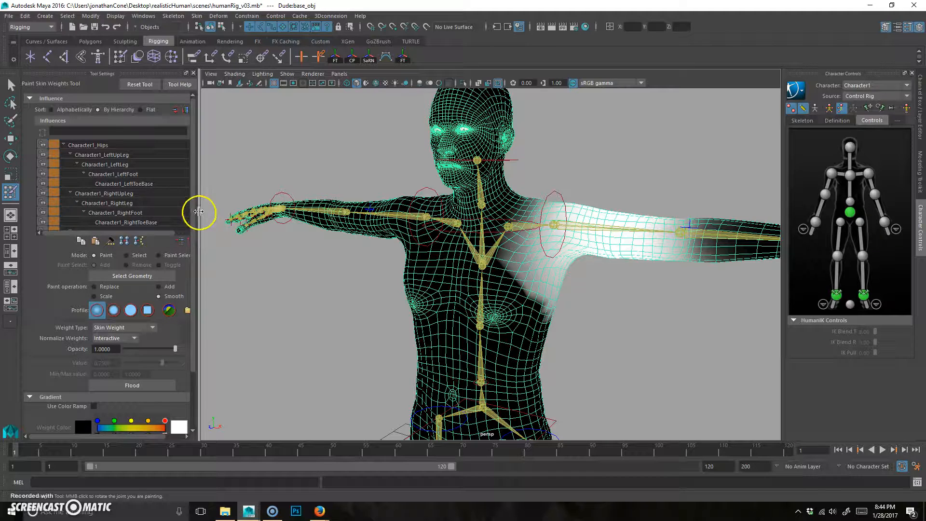
mouse_move(613, 342)
left_mouse_down("alt")
mouse_move(521, 324)
mouse_move(522, 281)
left_mouse_up("alt")
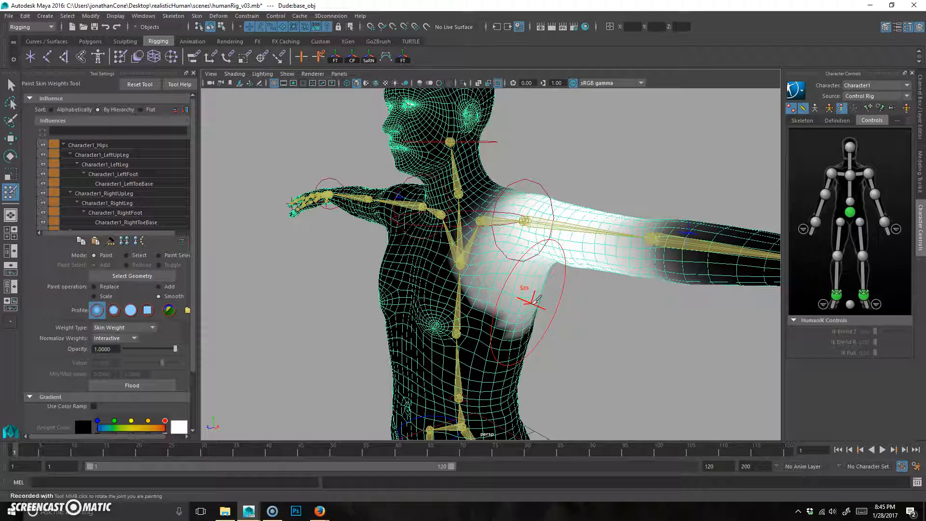
mouse_move(528, 318)
left_mouse_down()
mouse_move(521, 325)
mouse_move(597, 347)
mouse_move(589, 349)
mouse_move(608, 345)
left_mouse_up()
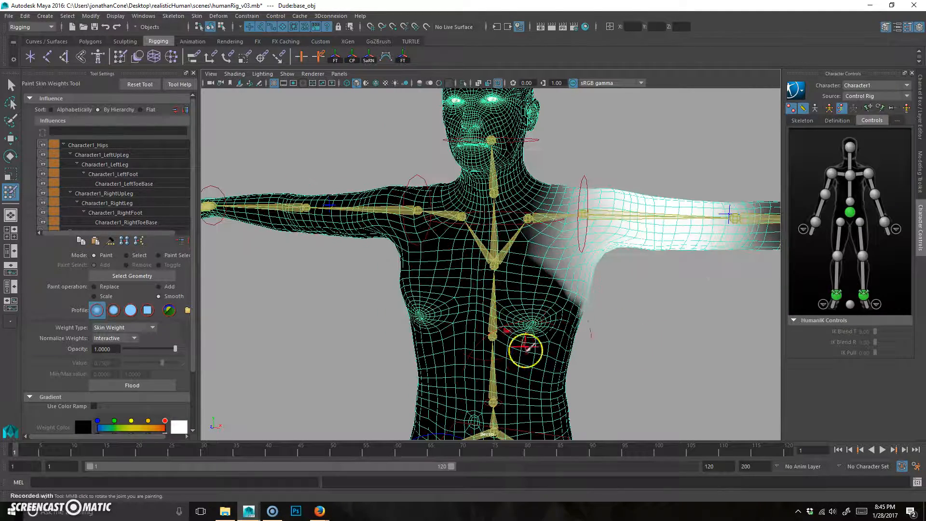
mouse_move(534, 386)
left_mouse_down("alt")
mouse_move(620, 337)
mouse_move(604, 336)
left_mouse_up("alt")
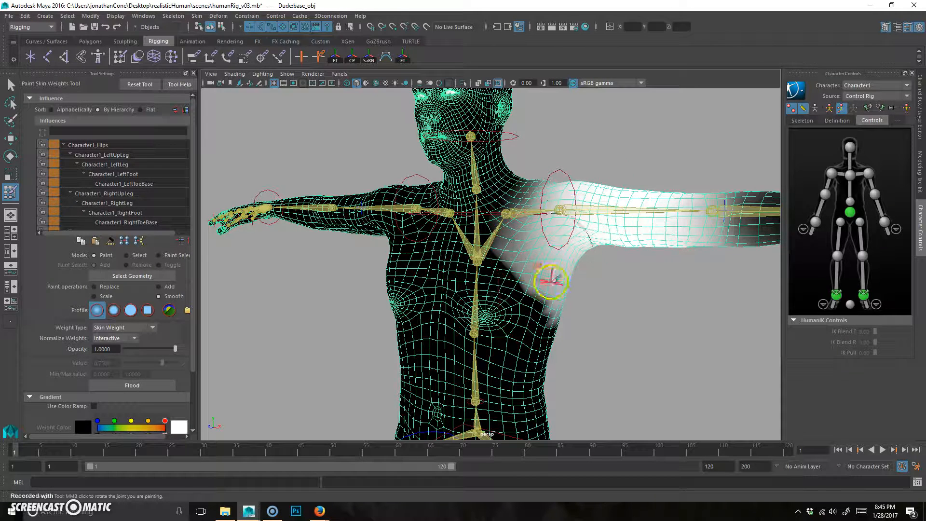
Step: Select the Character1_Spine2 influence to show its skin weights on the mesh
scroll(128, 159, "down", 3)
scroll(128, 178, "down", 3)
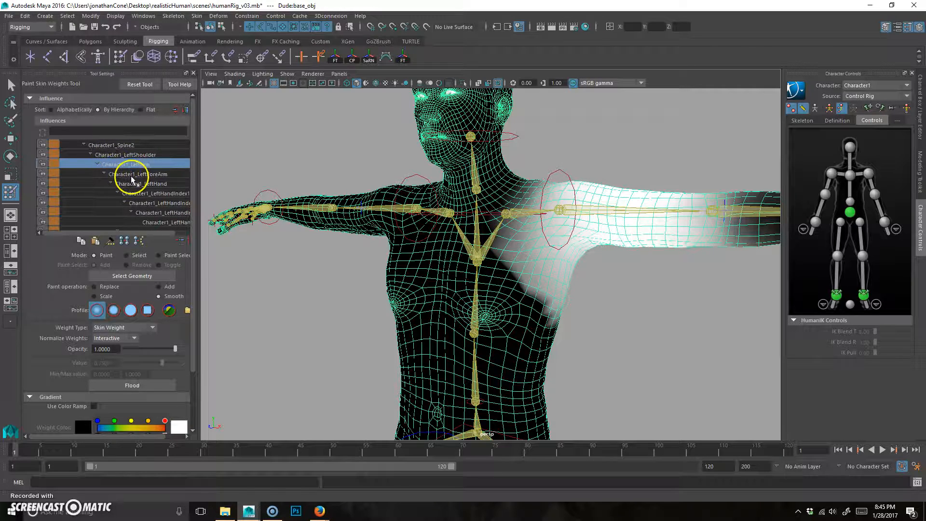
scroll(130, 172, "up", 1)
left_click(126, 155)
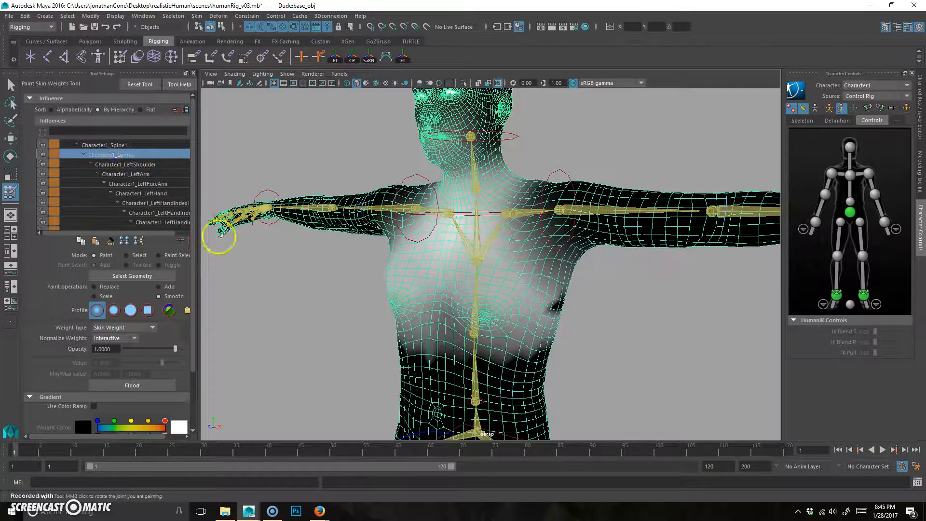
Step: Examine the Spine2 weights on the side of the chest below the left armpit from several angles
left_click_drag(479, 249, 479, 296, "alt")
left_click_drag(601, 320, 535, 297, "alt")
left_click_drag(617, 305, 503, 289, "alt")
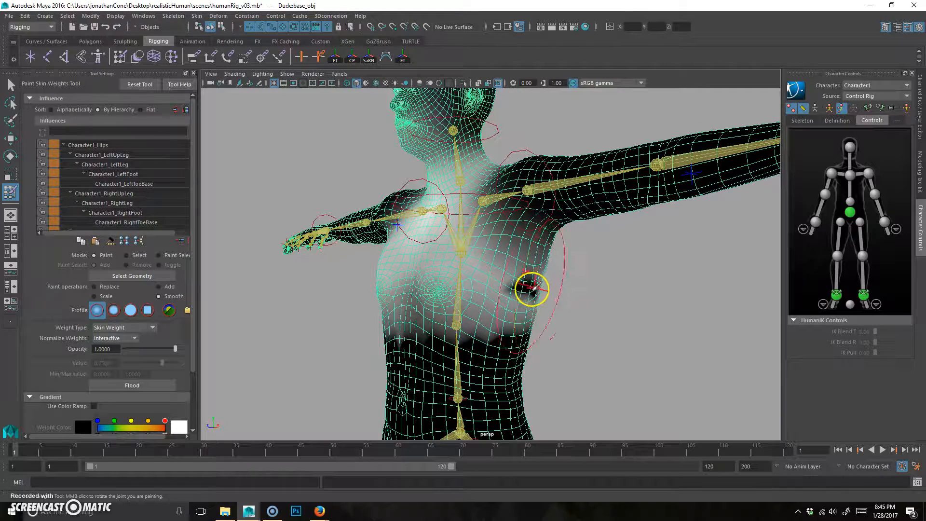
mouse_move(471, 232)
left_mouse_down("alt")
mouse_move(450, 269)
mouse_move(477, 257)
left_mouse_up("alt")
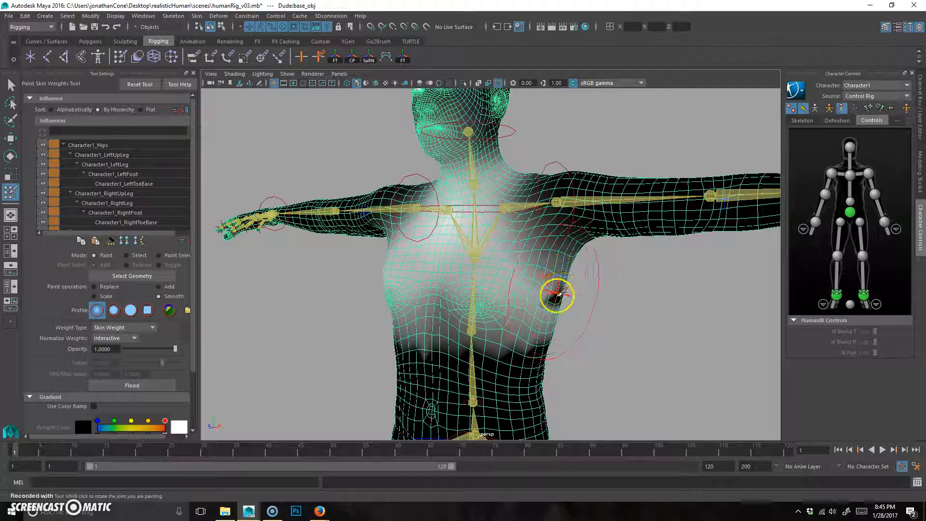
mouse_move(561, 219)
left_mouse_down()
mouse_move(562, 182)
mouse_move(576, 226)
left_mouse_up()
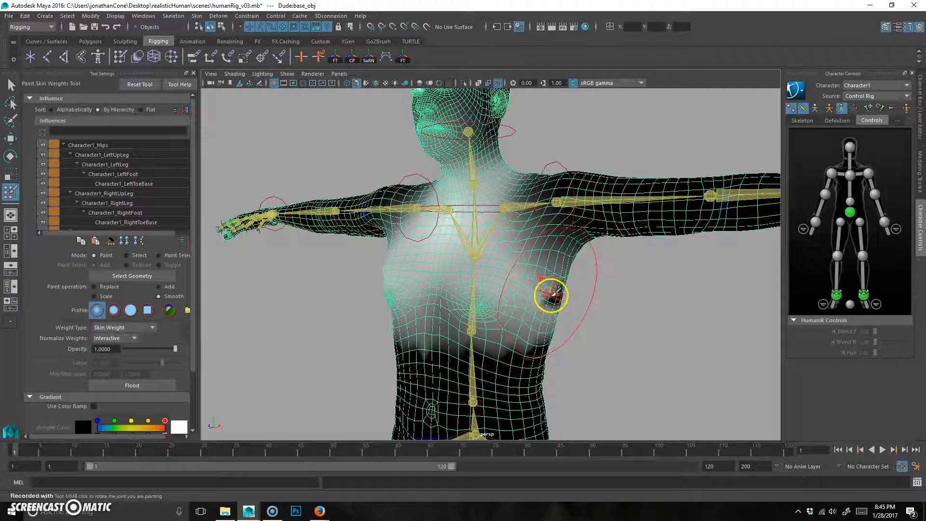
left_click_drag(551, 294, 554, 293)
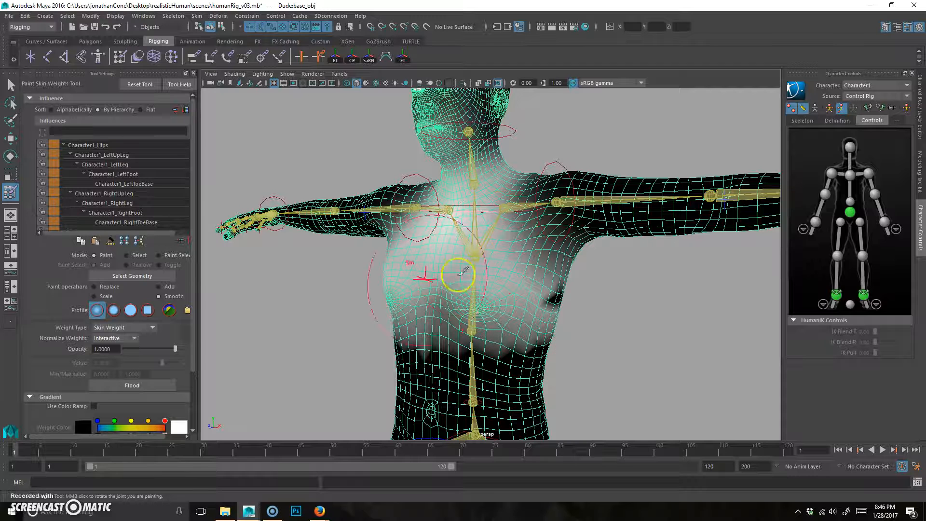
Step: Look through the influence list down to the left hand joints and return to Character1_Spine2
scroll(126, 194, "down", 5)
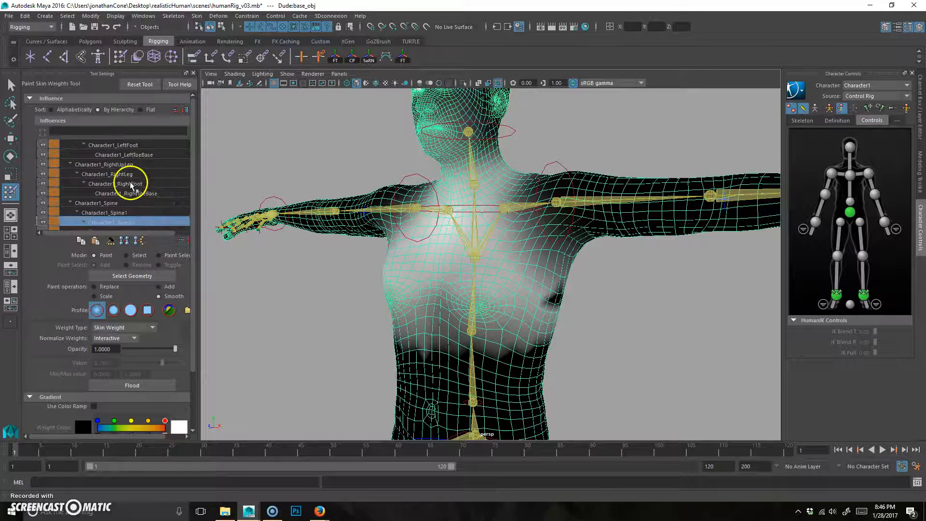
scroll(155, 206, "down", 1)
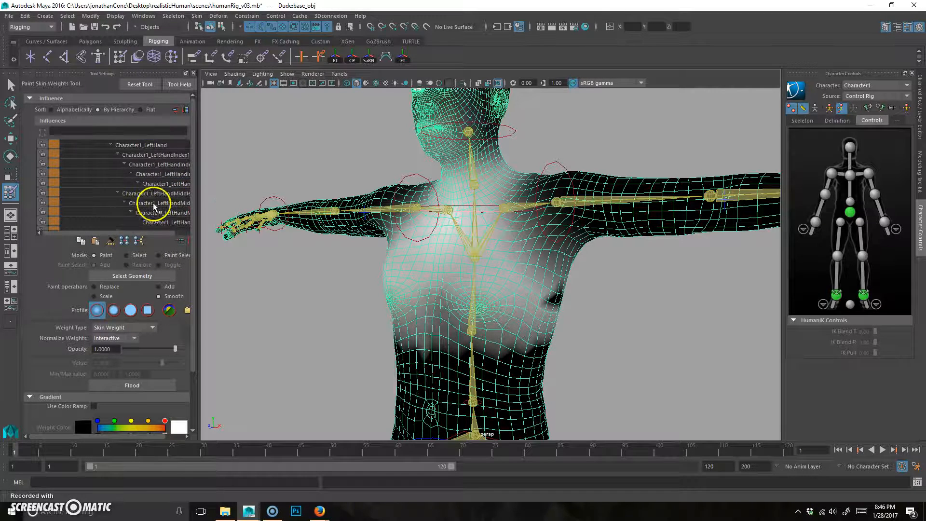
scroll(153, 208, "down", 2)
scroll(152, 193, "down", 1)
scroll(137, 178, "up", 8)
left_click(143, 193)
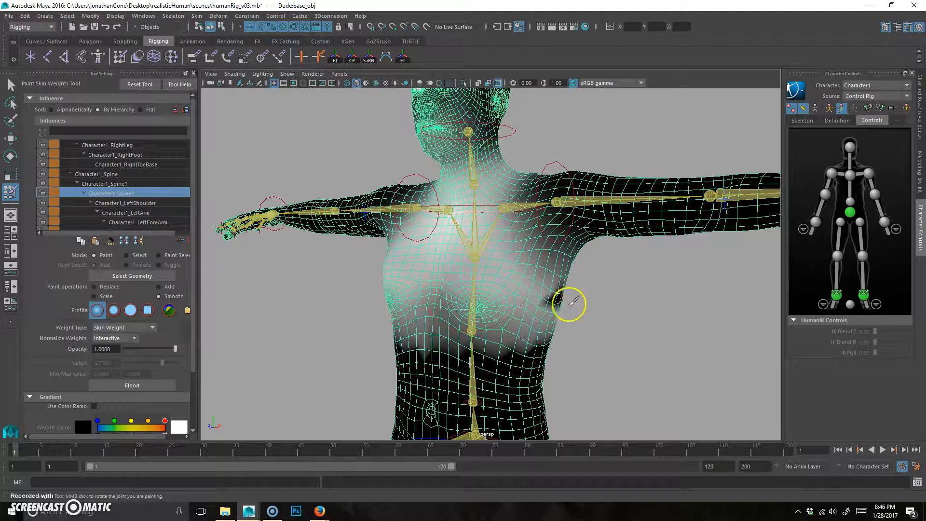
Step: Set the weight brush to the solid round profile with the Add operation and a value of 1.0
left_click(114, 310)
left_click(130, 311)
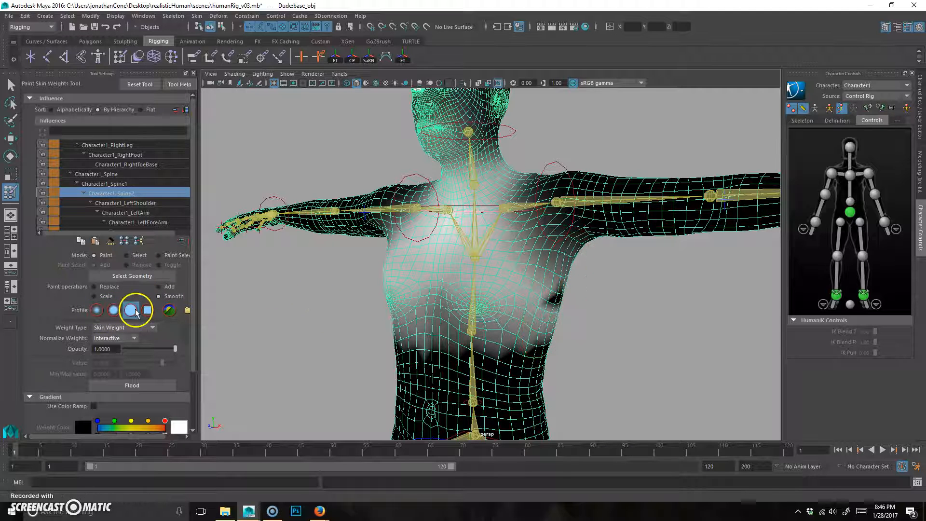
left_click(166, 288)
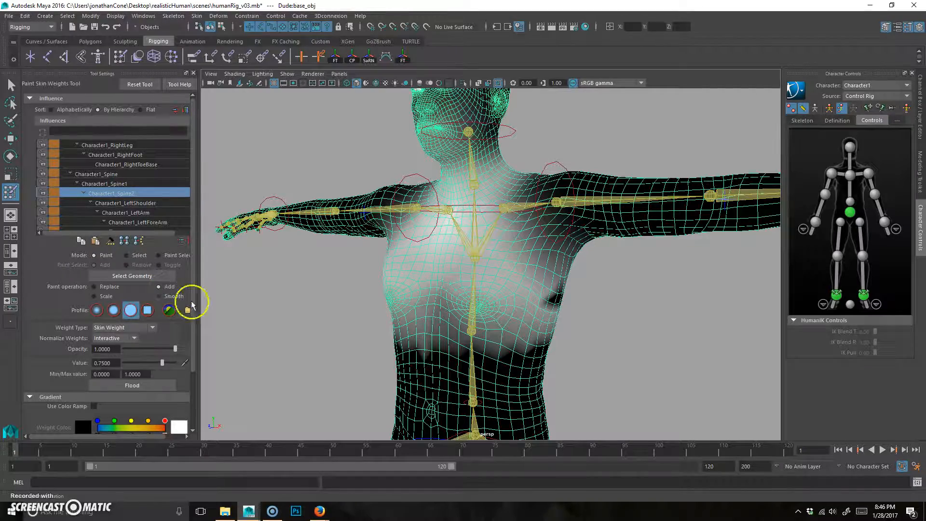
left_click_drag(631, 328, 575, 297, "alt")
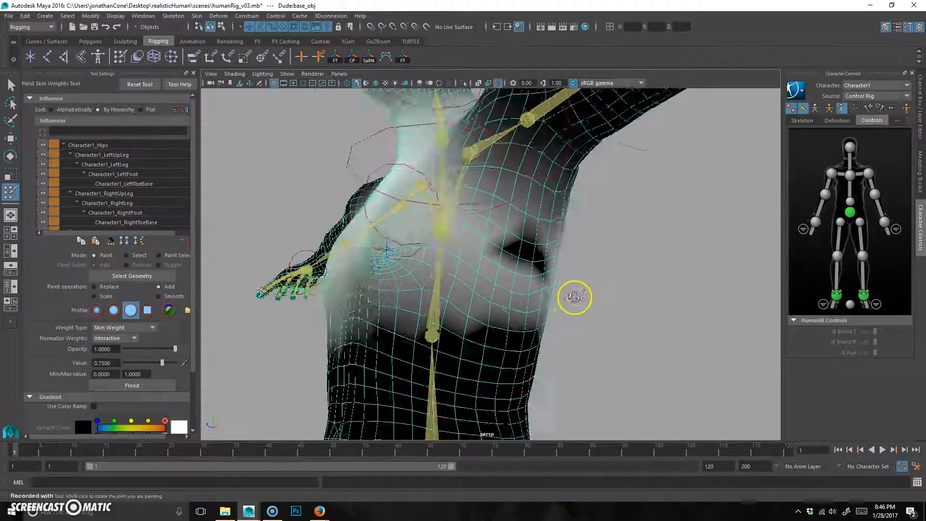
mouse_move(476, 329)
left_mouse_down("alt")
mouse_move(522, 306)
mouse_move(513, 326)
mouse_move(533, 260)
left_mouse_up("alt")
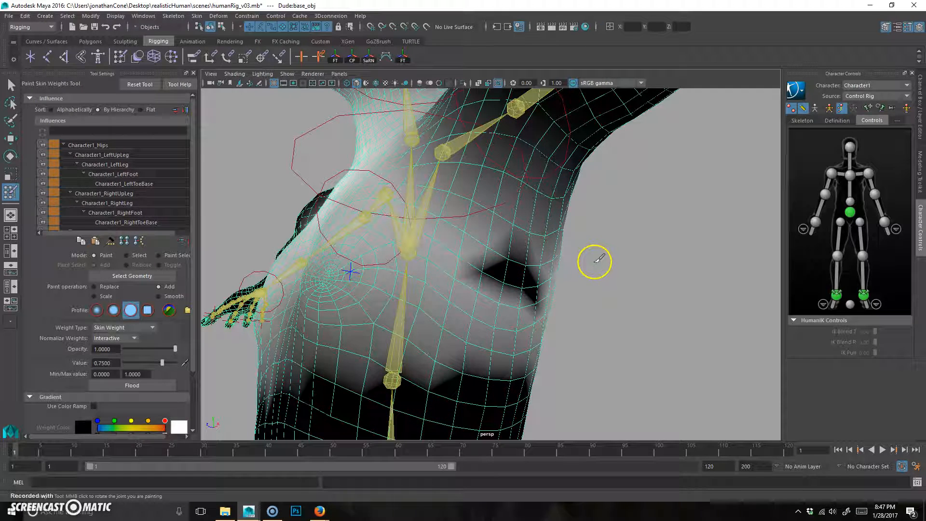
mouse_move(567, 286)
middle_mouse_down()
mouse_move(440, 265)
mouse_move(424, 227)
mouse_move(392, 232)
mouse_move(407, 235)
middle_mouse_up()
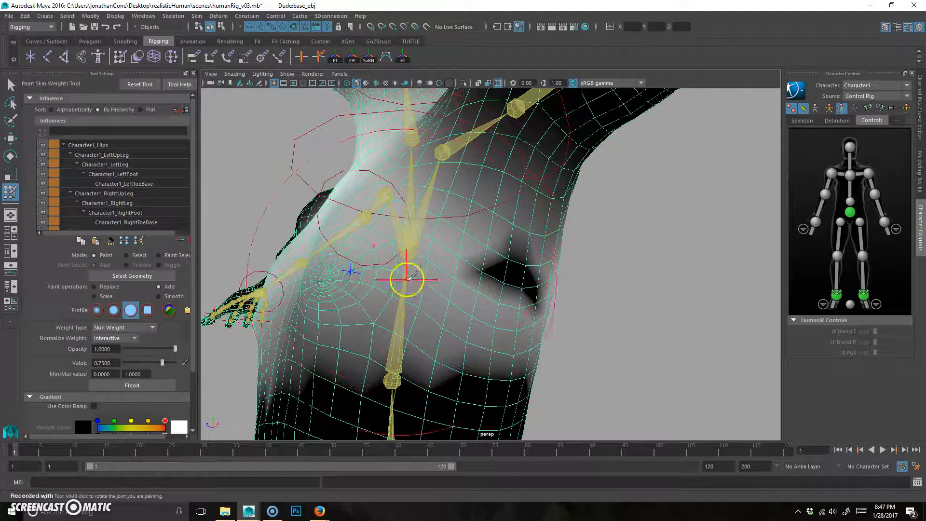
middle_click_drag(530, 235, 382, 268)
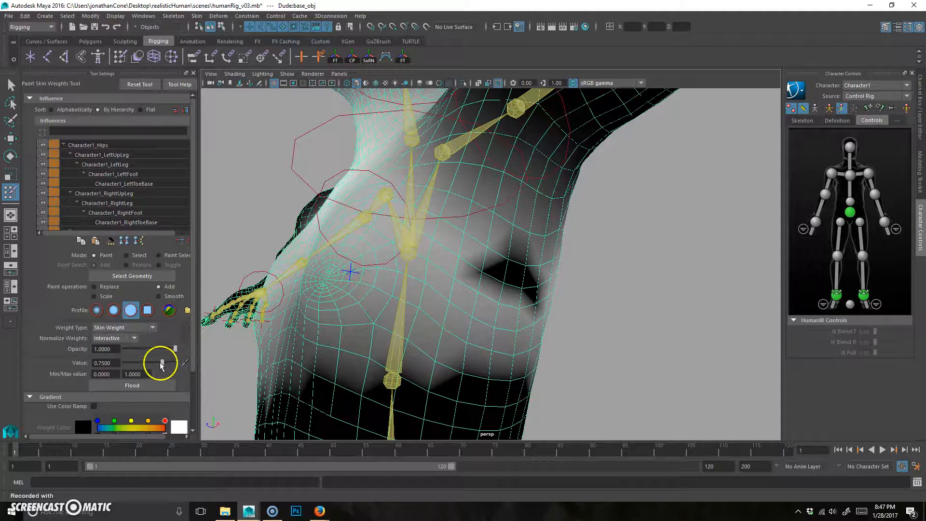
left_click_drag(162, 362, 182, 361)
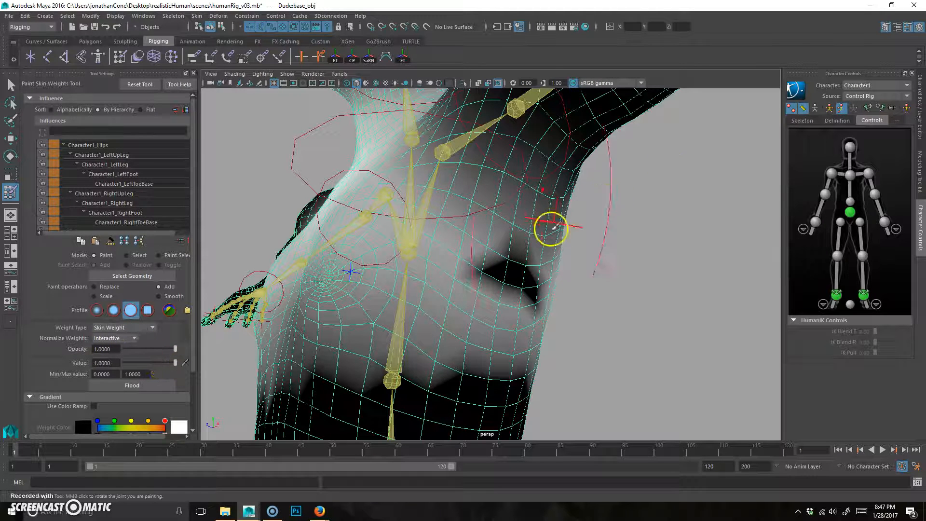
Step: Shrink the brush, paint full Spine2 weight over the ribcage side from chest to back below the left armpit, and check the frame 10 pose
key("b")
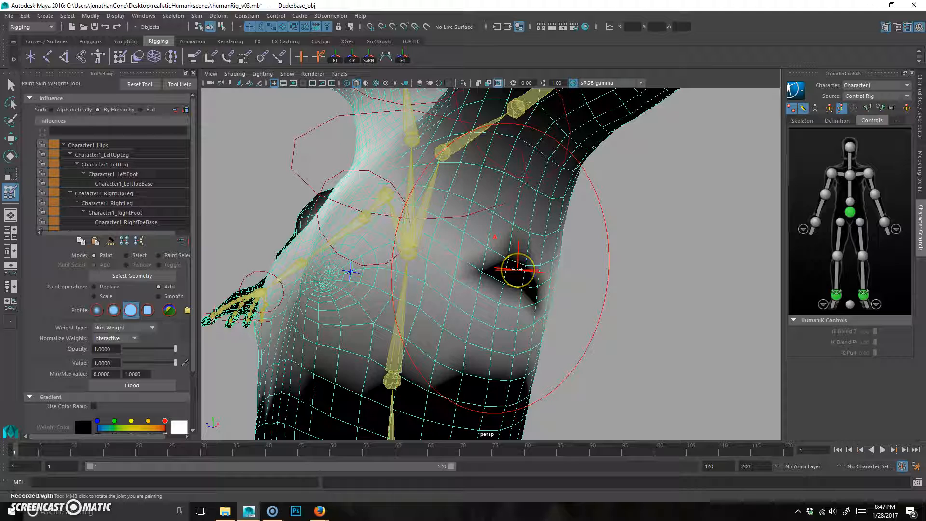
left_click_drag(502, 271, 442, 271)
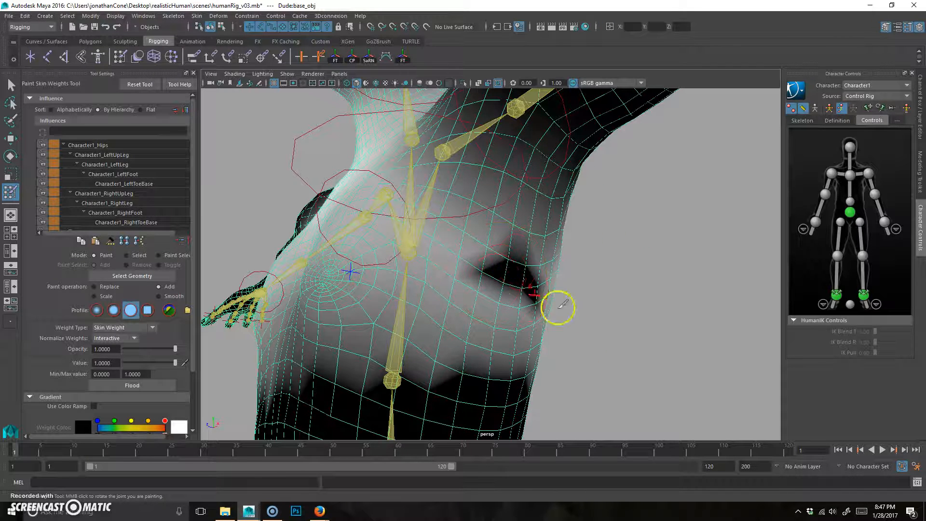
scroll(409, 299, "down", 2)
left_click_drag(410, 300, 445, 316, "alt")
mouse_move(531, 297)
left_mouse_down("alt")
mouse_move(506, 309)
mouse_move(496, 326)
mouse_move(479, 289)
mouse_move(530, 286)
mouse_move(450, 266)
left_mouse_up("alt")
left_click_drag(522, 315, 444, 295, "alt")
mouse_move(415, 256)
left_mouse_down()
mouse_move(369, 308)
mouse_move(335, 311)
left_mouse_up()
mouse_move(334, 311)
left_mouse_down("alt")
mouse_move(396, 308)
mouse_move(533, 265)
mouse_move(502, 203)
mouse_move(490, 200)
mouse_move(500, 201)
left_mouse_up("alt")
mouse_move(535, 228)
left_mouse_down("alt")
mouse_move(564, 262)
mouse_move(543, 254)
left_mouse_up("alt")
mouse_move(536, 330)
left_mouse_down("alt")
mouse_move(541, 305)
mouse_move(610, 293)
mouse_move(561, 322)
left_mouse_up("alt")
left_click_drag(33, 450, 87, 451)
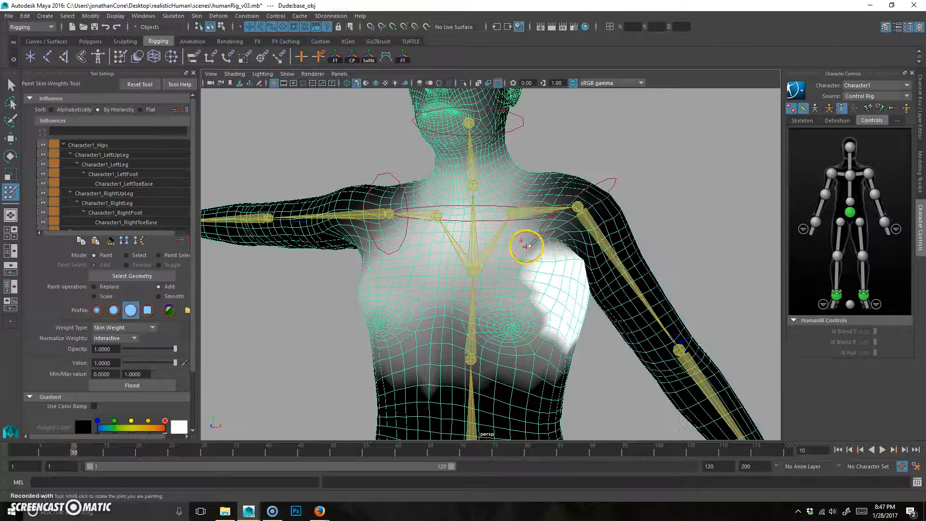
left_click_drag(87, 451, 14, 446)
Step: Switch to the Smooth operation with the soft round profile and smooth the painted area's upper edge under the left arm
left_click(172, 297)
mouse_move(492, 331)
left_mouse_down("alt")
mouse_move(504, 317)
mouse_move(475, 296)
mouse_move(484, 314)
mouse_move(514, 317)
left_mouse_up("alt")
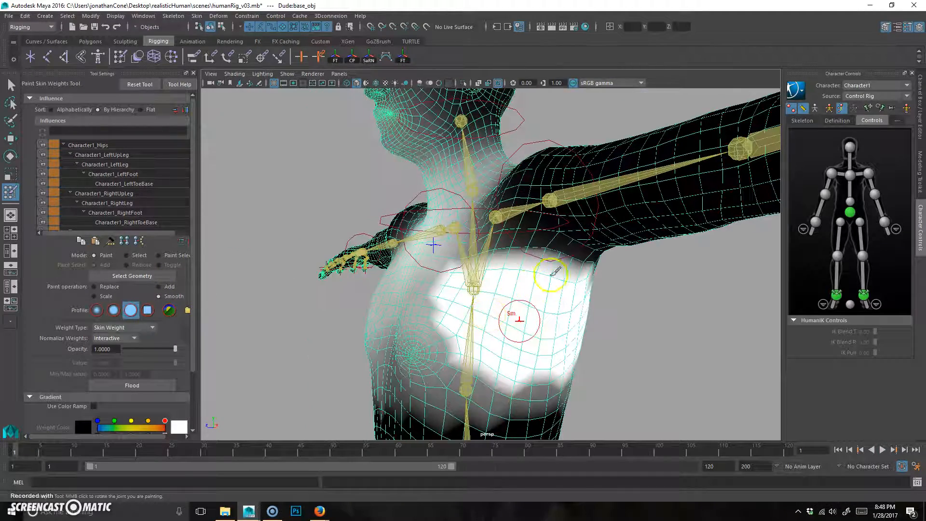
left_click_drag(478, 272, 524, 282, "alt")
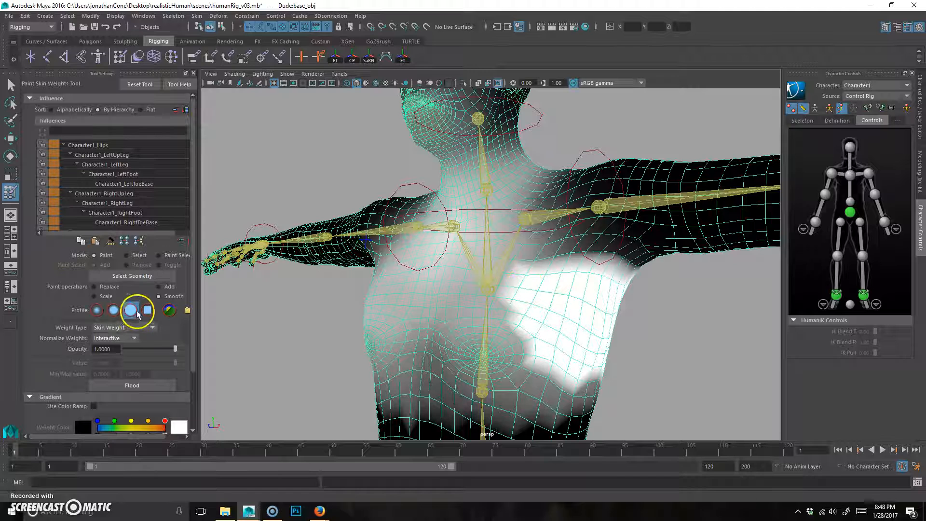
left_click(114, 310)
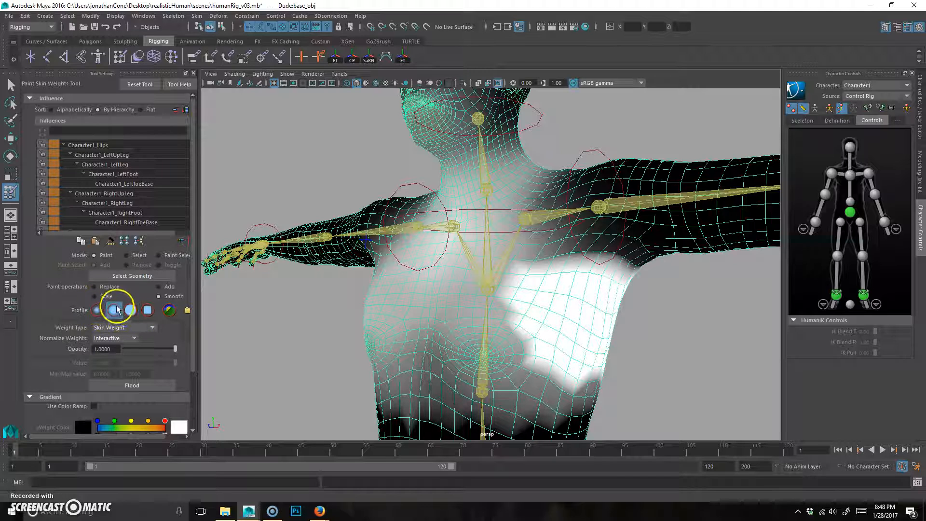
left_click_drag(591, 262, 531, 242, "alt")
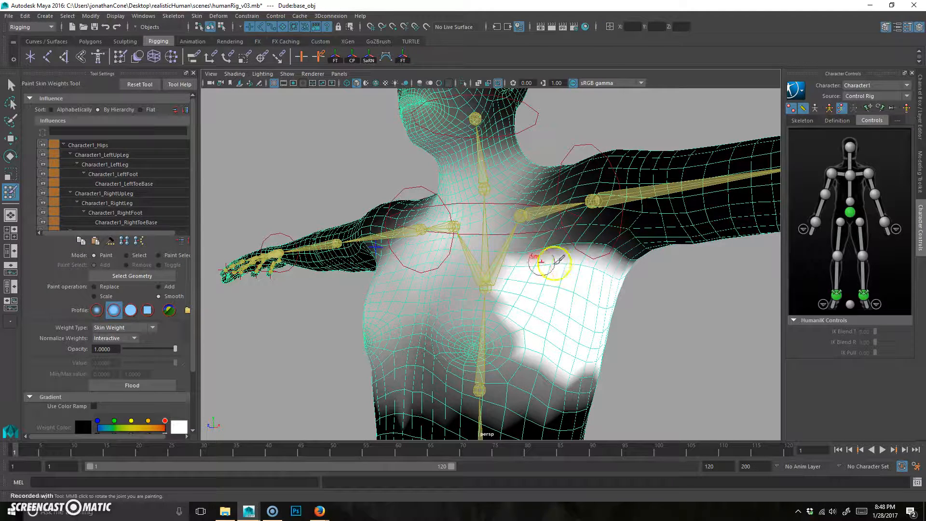
mouse_move(589, 270)
left_mouse_down("alt")
mouse_move(517, 244)
mouse_move(516, 256)
left_mouse_up("alt")
mouse_move(544, 228)
left_mouse_down("alt")
mouse_move(548, 263)
mouse_move(657, 285)
mouse_move(657, 270)
left_mouse_up("alt")
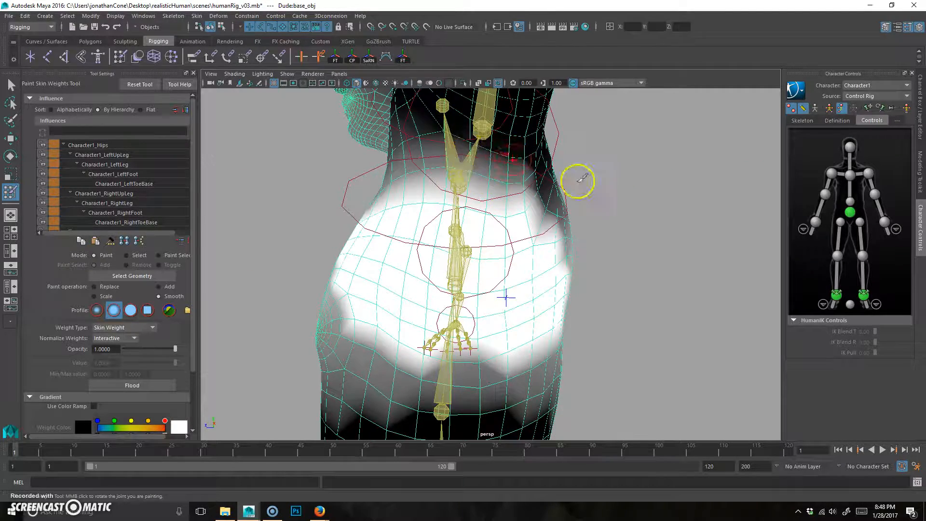
left_click_drag(578, 180, 300, 247, "alt")
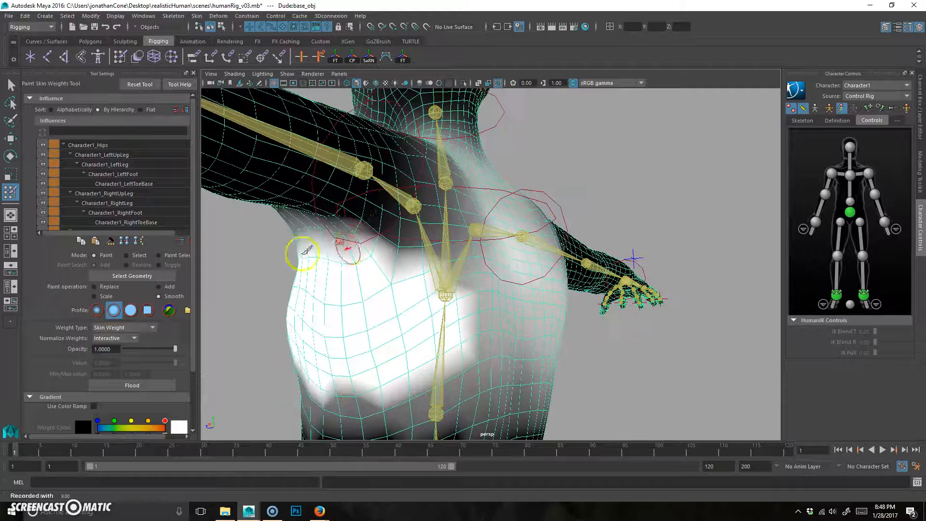
Step: Limit the viewport display to polygons, hiding the joints and rig controls
left_click(287, 74)
left_click(296, 113)
left_click(287, 74)
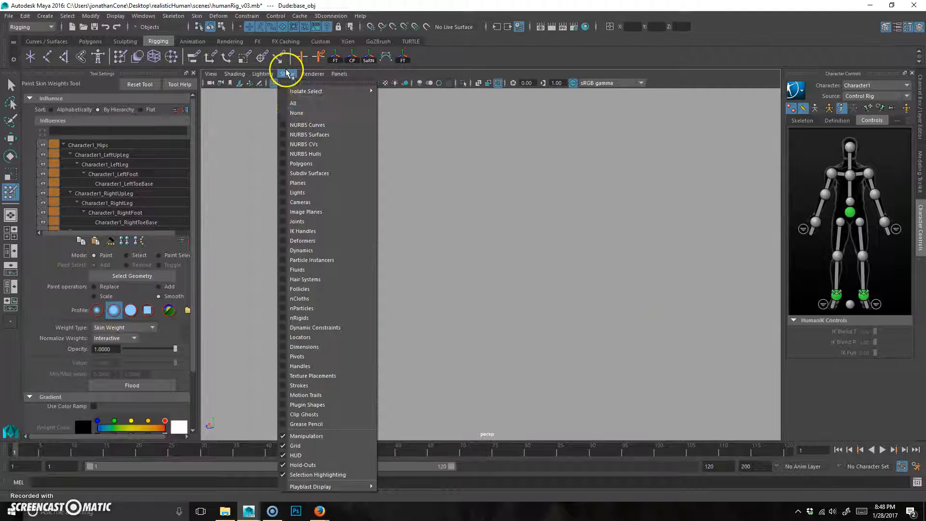
left_click(296, 163)
Step: Smooth the lower border of the painted Spine2 weights along the left side of the ribcage
mouse_move(392, 238)
left_mouse_down()
mouse_move(363, 181)
mouse_move(411, 153)
left_mouse_up()
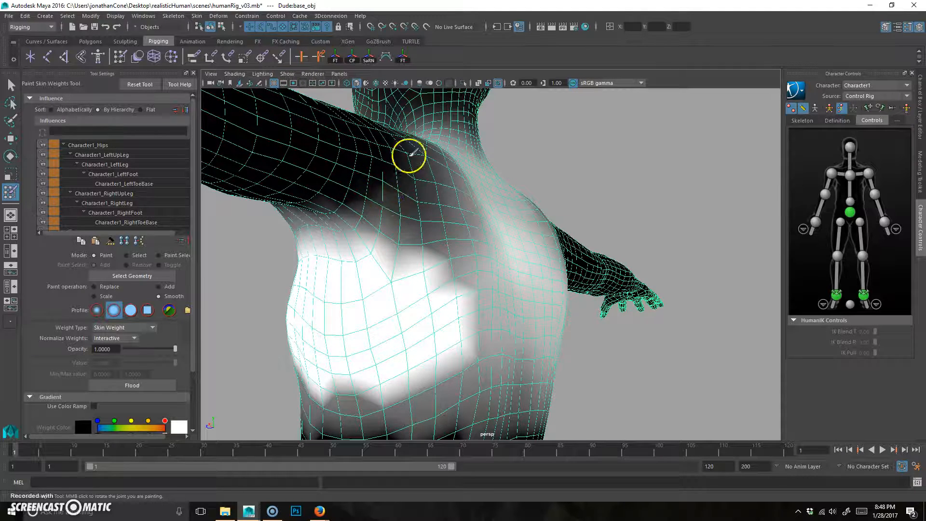
mouse_move(388, 206)
left_mouse_down("alt")
mouse_move(527, 155)
mouse_move(604, 175)
left_mouse_up("alt")
mouse_move(604, 250)
left_mouse_down()
mouse_move(566, 243)
mouse_move(508, 275)
mouse_move(614, 285)
mouse_move(504, 267)
left_mouse_up()
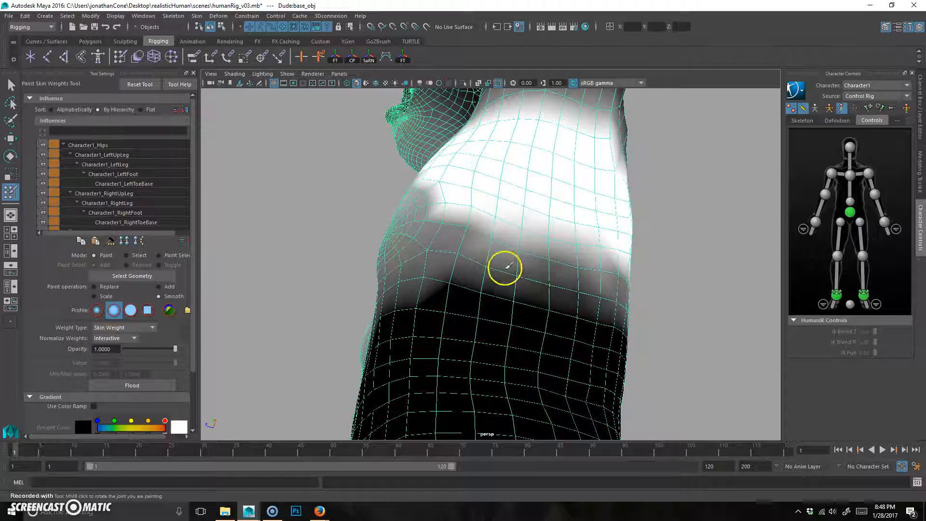
mouse_move(633, 302)
left_mouse_down("alt")
mouse_move(559, 291)
mouse_move(575, 314)
left_mouse_up("alt")
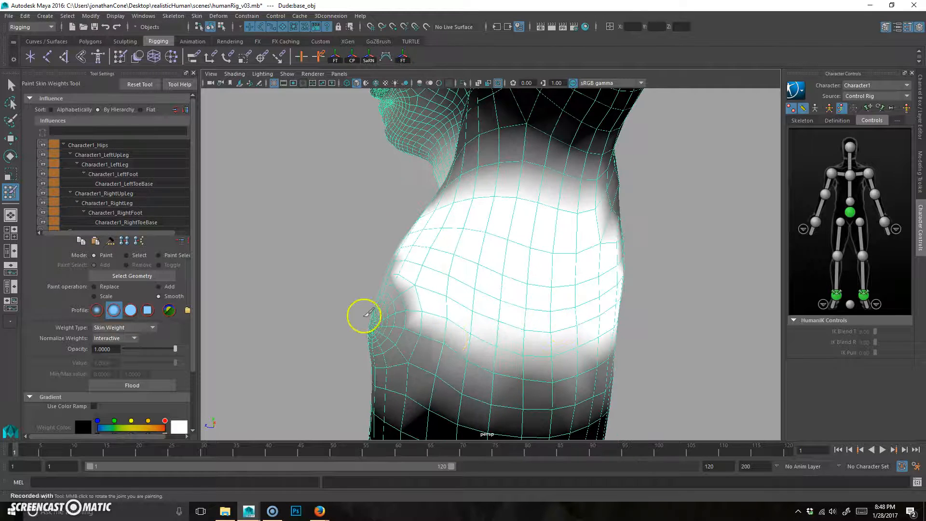
left_click_drag(411, 306, 479, 345, "alt")
Step: Smooth the front border of the painted Spine2 weights on the chest and the rear border across the back
left_click_drag(578, 381, 581, 318)
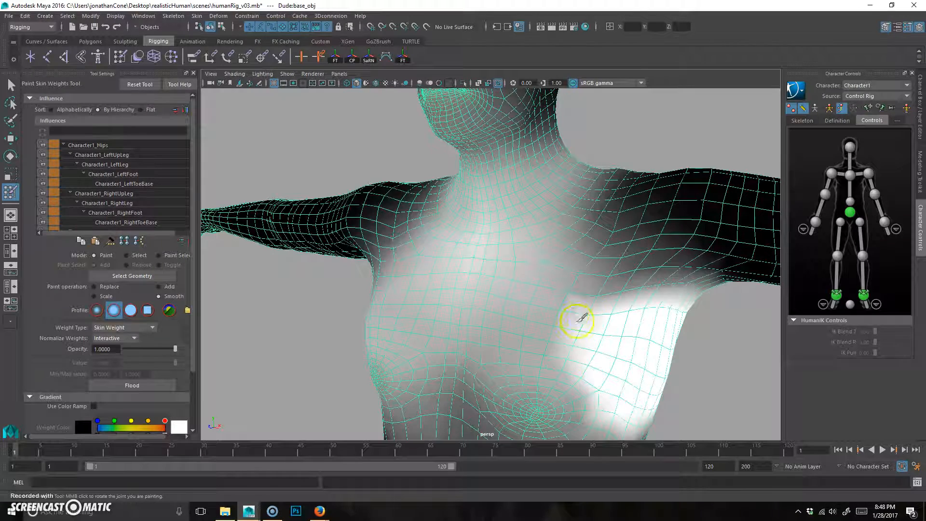
mouse_move(596, 389)
left_mouse_down()
mouse_move(672, 269)
mouse_move(662, 241)
mouse_move(593, 199)
mouse_move(652, 289)
mouse_move(424, 251)
left_mouse_up()
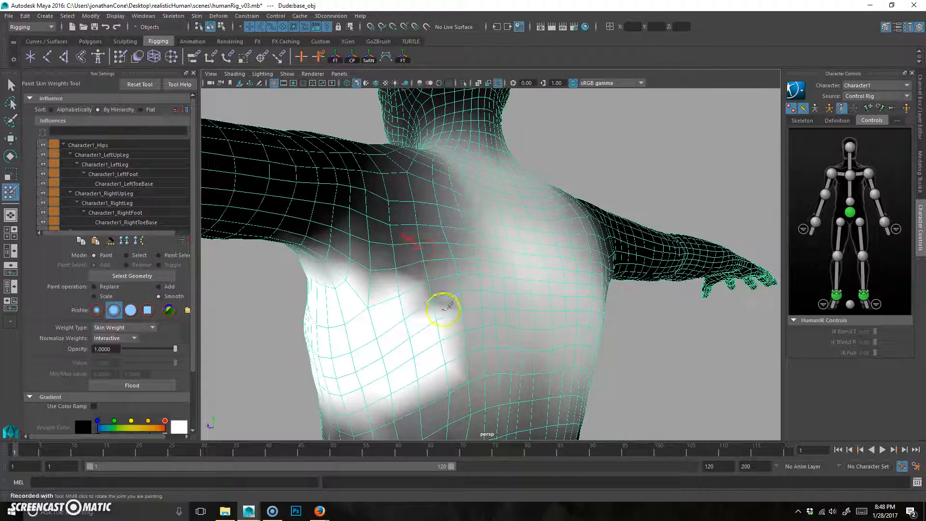
mouse_move(442, 364)
left_mouse_down()
mouse_move(434, 410)
mouse_move(451, 408)
left_mouse_up()
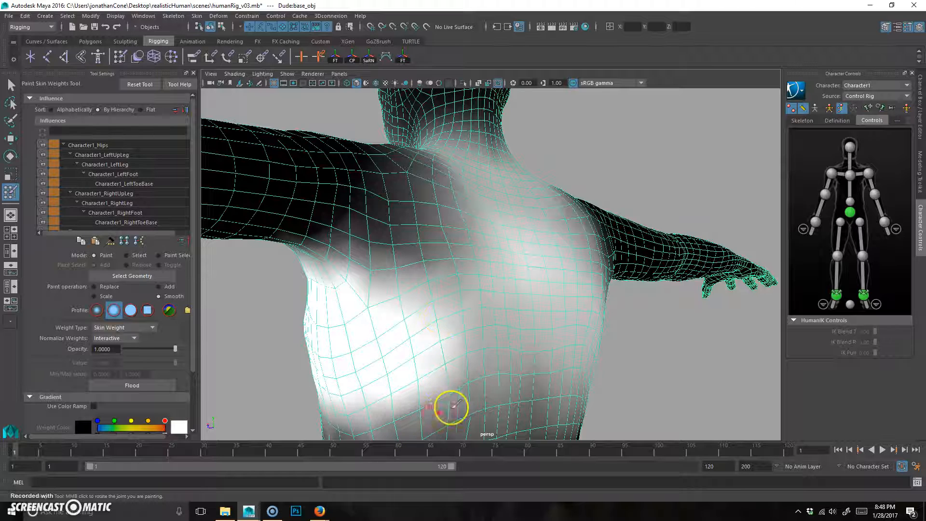
right_click_drag(506, 326, 437, 367, "alt")
mouse_move(487, 356)
left_mouse_down()
mouse_move(392, 413)
mouse_move(399, 378)
mouse_move(482, 325)
left_mouse_up()
left_click_drag(534, 283, 575, 273, "alt")
middle_click_drag(633, 272, 593, 272, "alt")
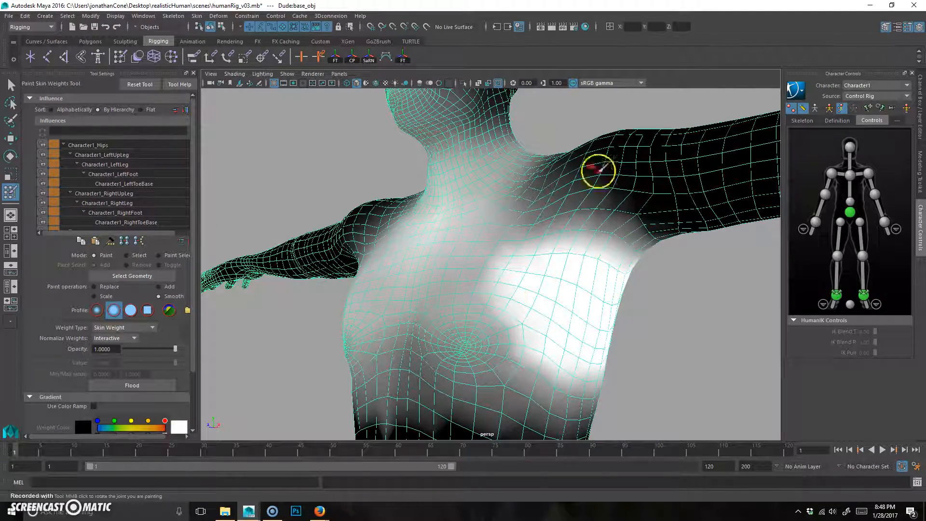
Step: Select the Character1_Spine1 influence to show its skin weights on the mesh
scroll(116, 183, "down", 2)
scroll(118, 188, "down", 2)
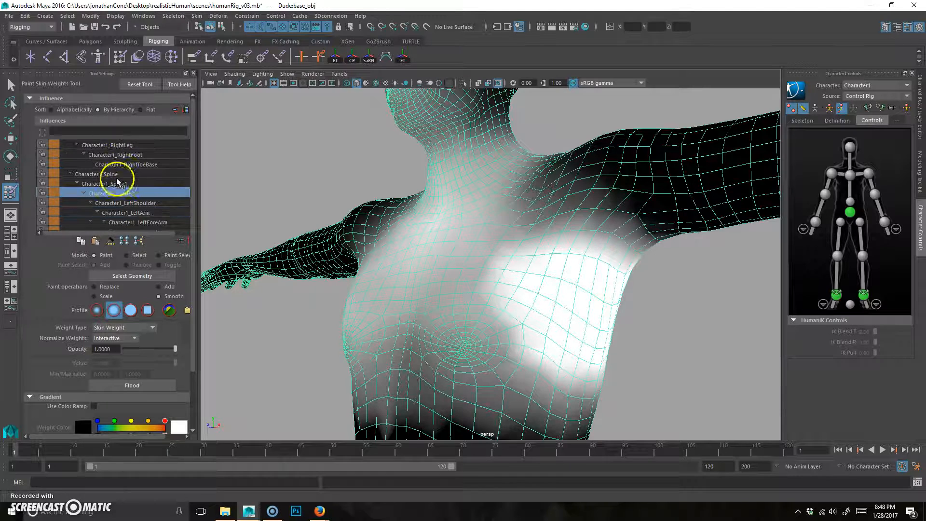
left_click(110, 173)
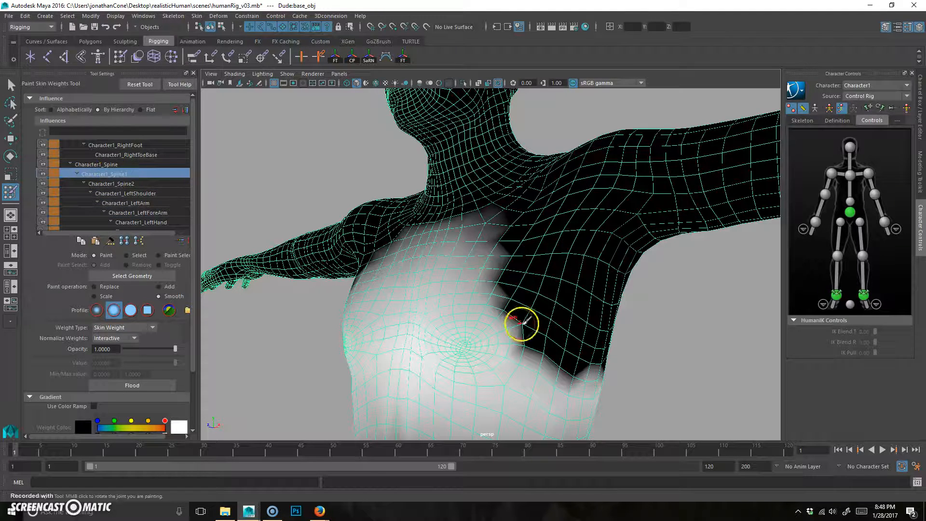
Step: Smooth the upper border of the Spine1 weights around the left side of the ribcage below the armpit
left_click_drag(593, 357, 654, 339, "alt")
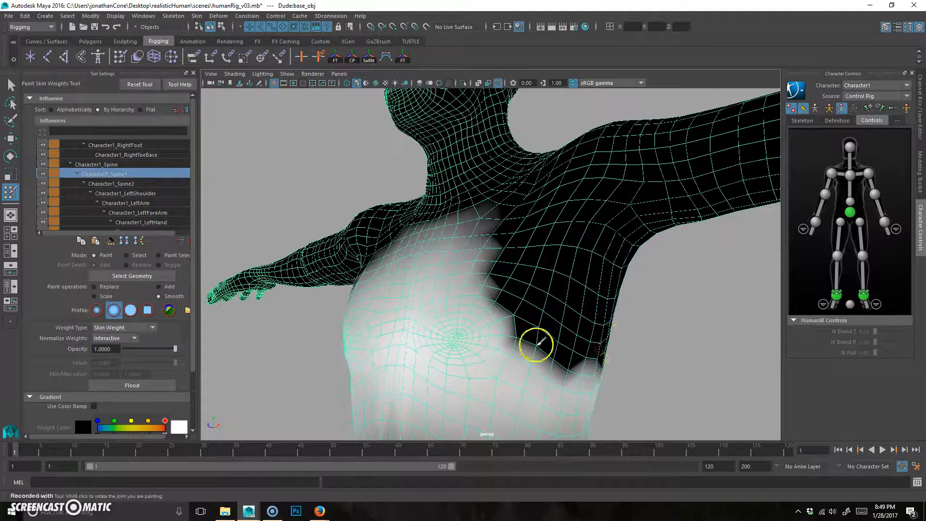
right_click_drag(537, 344, 499, 369, "alt")
middle_click_drag(499, 369, 496, 288, "alt")
mouse_move(516, 277)
left_mouse_down("alt")
mouse_move(532, 271)
mouse_move(490, 254)
left_mouse_up("alt")
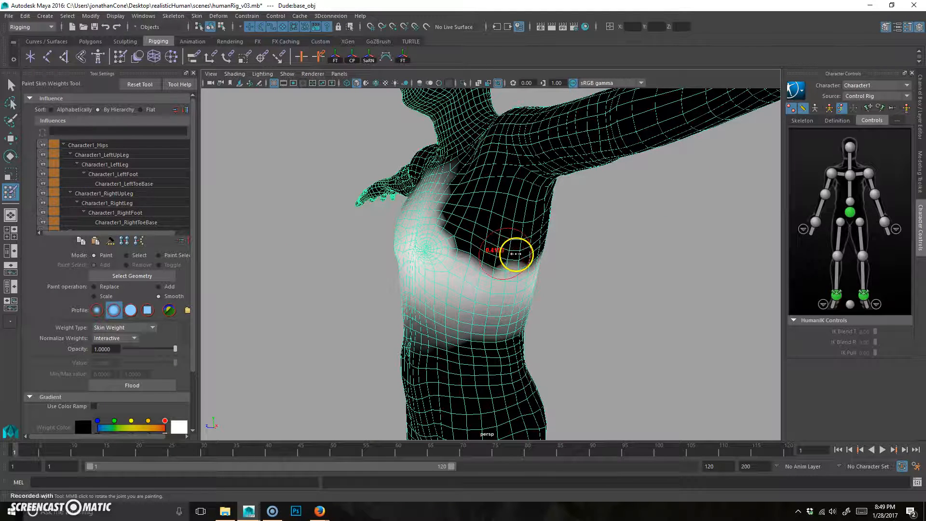
mouse_move(513, 263)
left_mouse_down()
mouse_move(453, 218)
mouse_move(527, 258)
mouse_move(452, 234)
mouse_move(476, 228)
left_mouse_up()
left_click_drag(420, 245, 482, 256, "alt")
Step: Add Spine1 weight with a value of 0.05 around the left side of the ribcage, from the chest to the back
left_click(167, 288)
left_click(114, 363)
type(".05")
left_click_drag(448, 294, 485, 227, "alt")
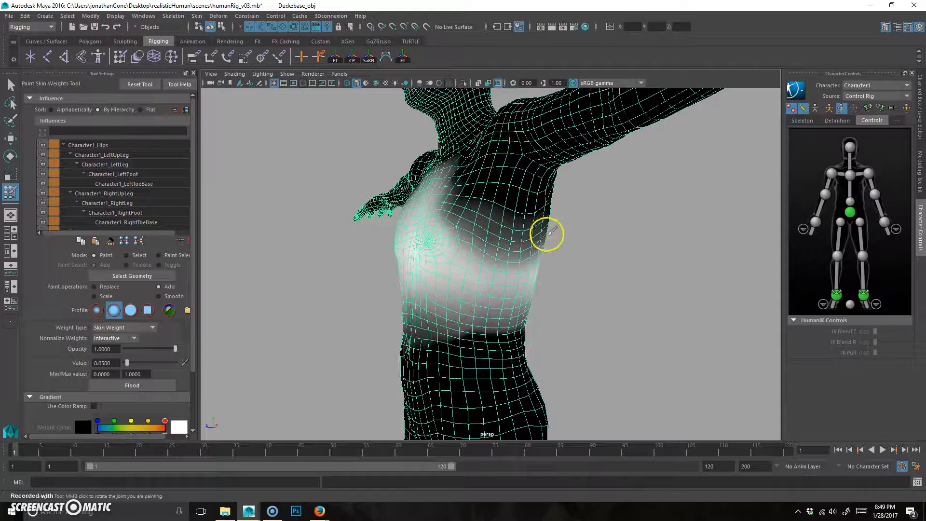
left_click_drag(547, 234, 487, 254, "alt")
mouse_move(413, 241)
left_mouse_down("alt")
mouse_move(488, 251)
mouse_move(512, 270)
mouse_move(408, 241)
left_mouse_up("alt")
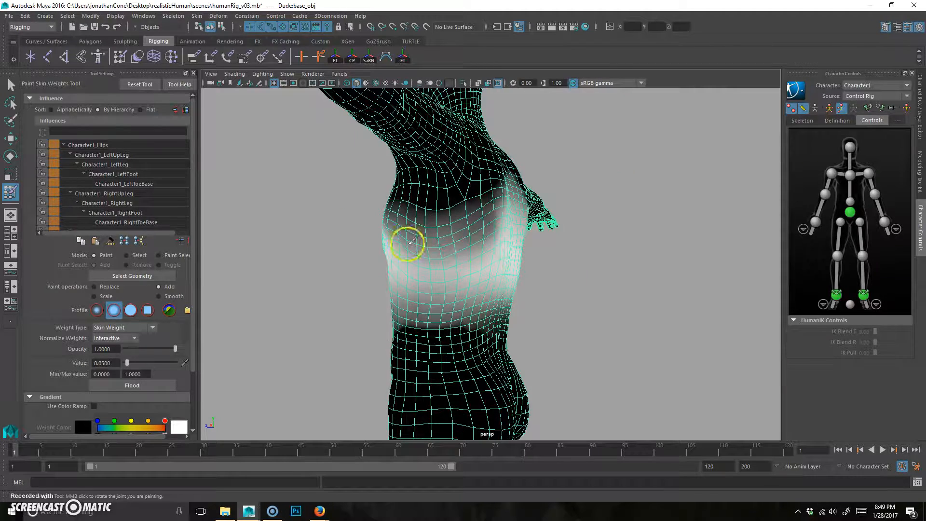
left_click_drag(500, 222, 472, 226, "alt")
left_click_drag(381, 247, 426, 230, "alt")
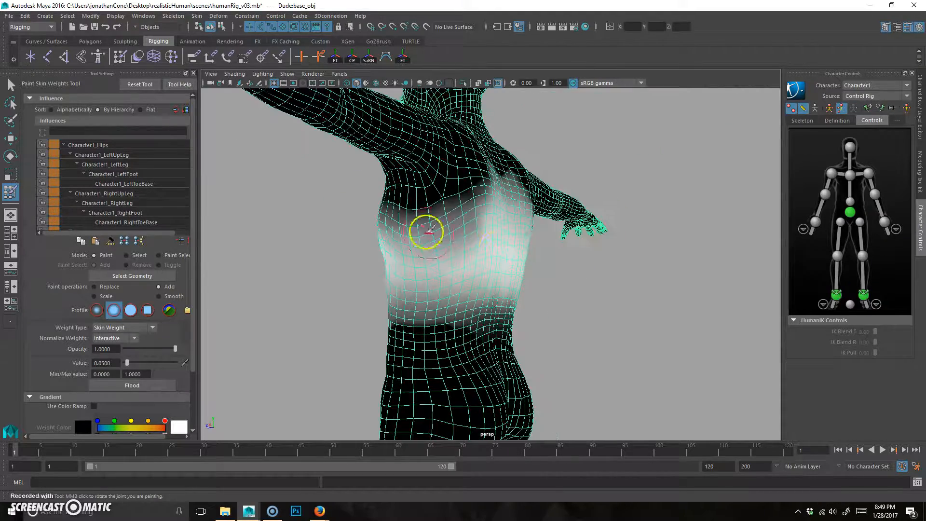
left_click_drag(497, 204, 581, 270, "alt")
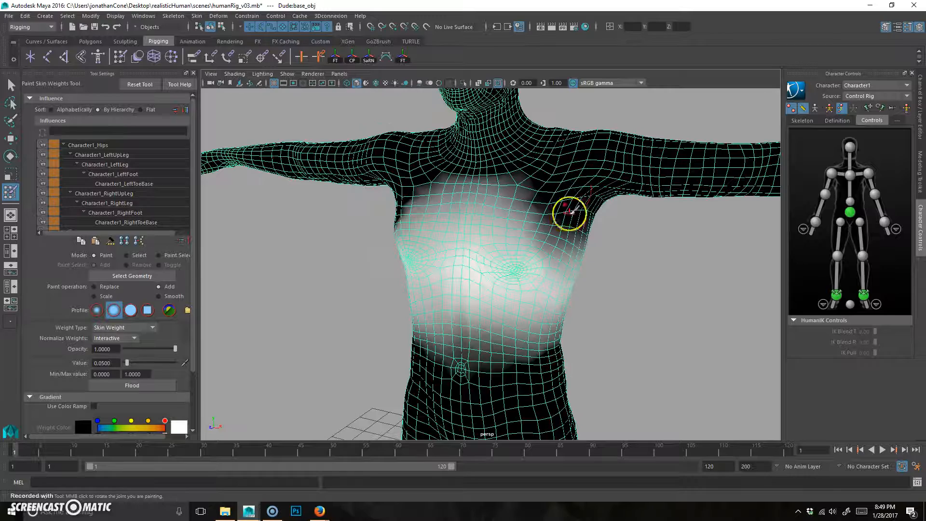
left_click_drag(526, 219, 600, 214, "alt")
left_click_drag(543, 254, 83, 265, "alt")
Step: Smooth the newly added Spine1 weights beneath the left armpit and along the side of the chest
left_click(163, 296)
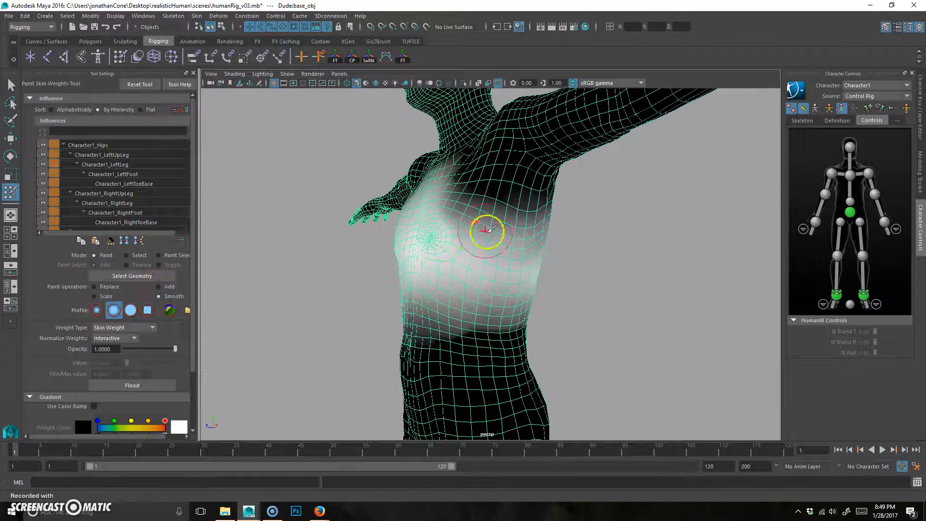
left_click_drag(486, 227, 449, 200, "alt")
mouse_move(465, 218)
left_mouse_down("alt")
mouse_move(475, 238)
mouse_move(482, 192)
mouse_move(513, 215)
left_mouse_up("alt")
Step: Select the Character1_LeftShoulder influence and smooth the borders of its weights across the chest, shoulder and upper back
scroll(136, 174, "down", 3)
left_click(117, 184)
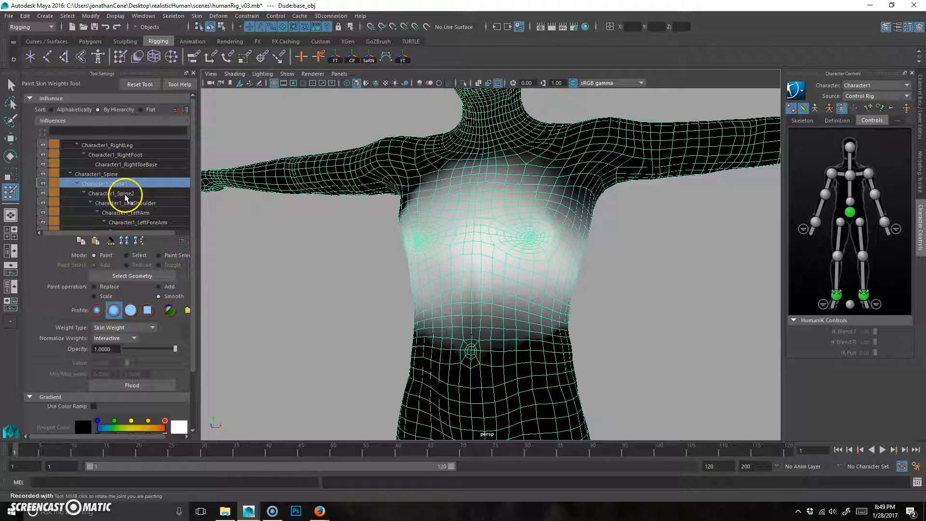
left_click(125, 194)
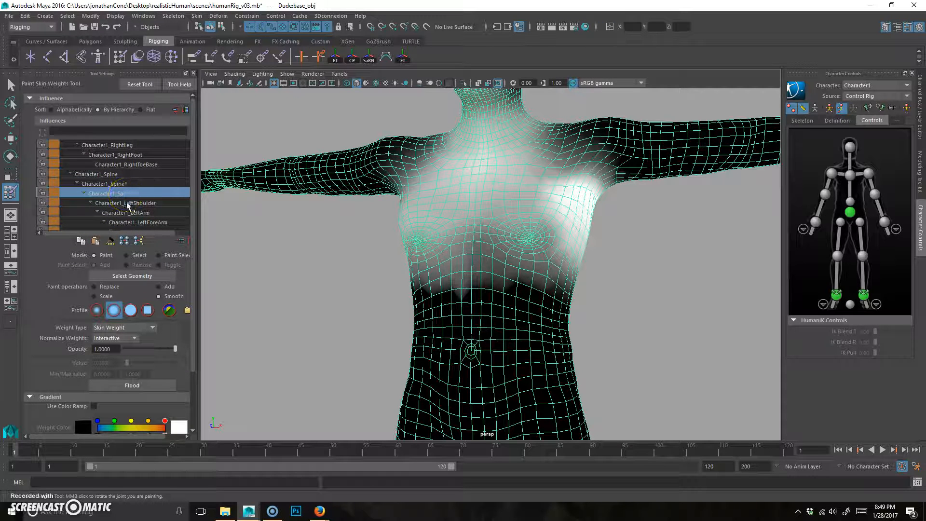
left_click(127, 203)
mouse_move(483, 213)
left_mouse_down("alt")
mouse_move(458, 212)
mouse_move(435, 250)
mouse_move(442, 153)
left_mouse_up("alt")
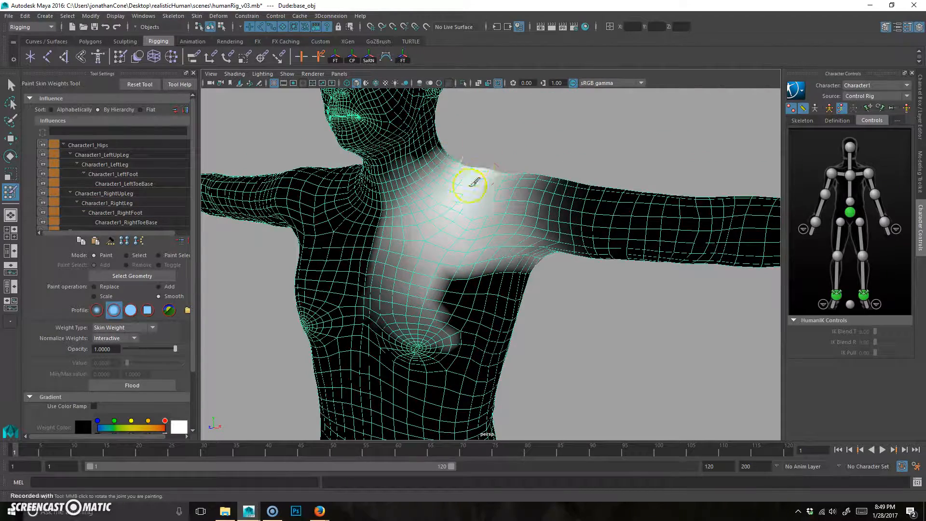
left_click_drag(475, 182, 471, 238, "alt")
left_click_drag(460, 284, 422, 261, "alt")
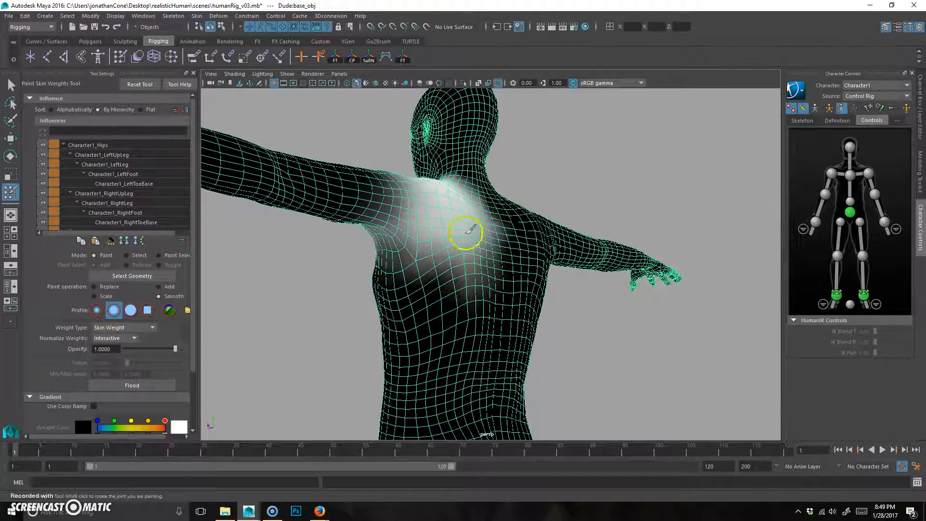
left_click_drag(469, 230, 451, 248, "alt")
left_click_drag(372, 217, 359, 251, "alt")
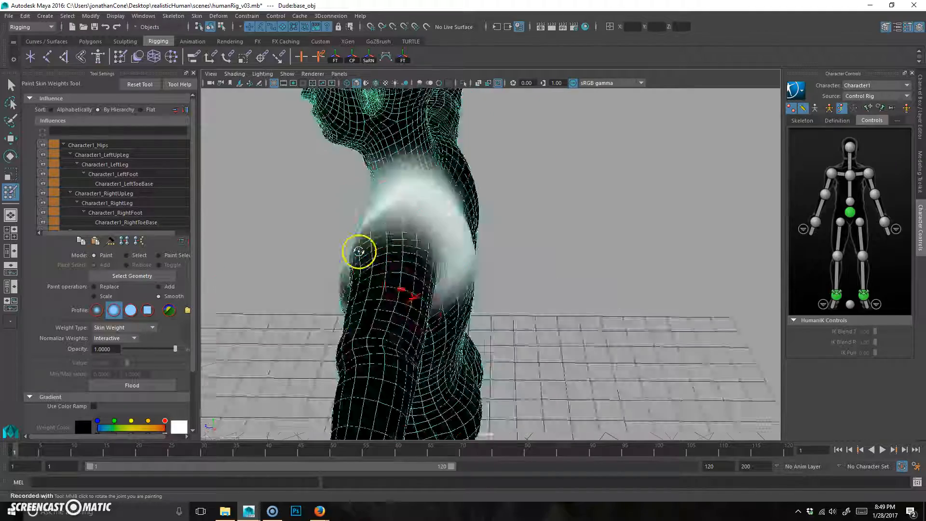
Step: Select the Character1_LeftArm influence and smooth its weight borders on the chest, around the armpit and on the shoulder blade
scroll(124, 199, "down", 3)
left_click(121, 193)
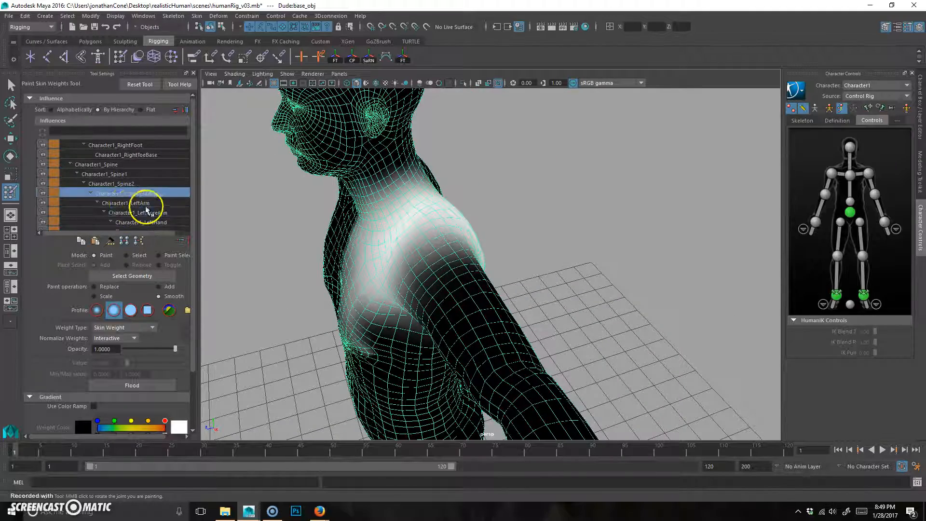
left_click(146, 209)
mouse_move(424, 221)
left_mouse_down("alt")
mouse_move(453, 186)
mouse_move(424, 218)
left_mouse_up("alt")
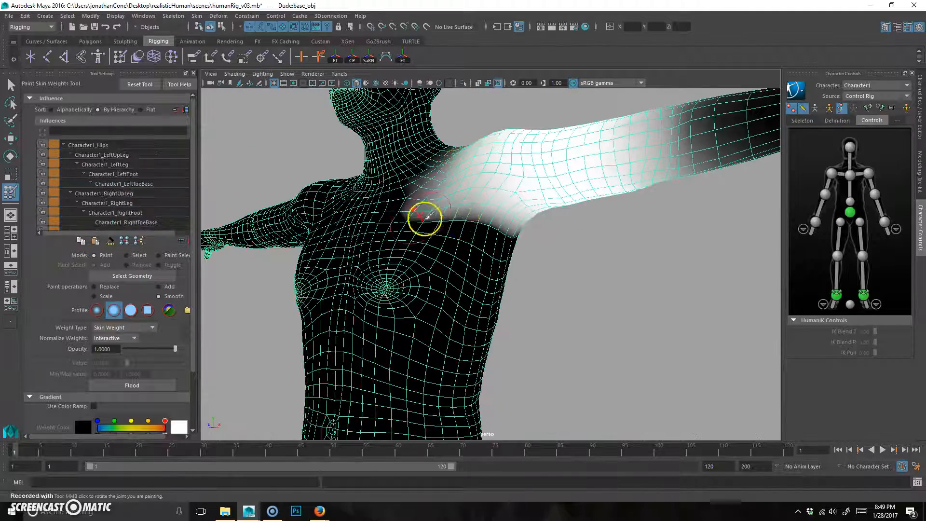
left_click_drag(485, 239, 475, 270, "alt")
left_click_drag(467, 209, 358, 254, "alt")
mouse_move(468, 252)
left_mouse_down("alt")
mouse_move(490, 256)
mouse_move(468, 258)
left_mouse_up("alt")
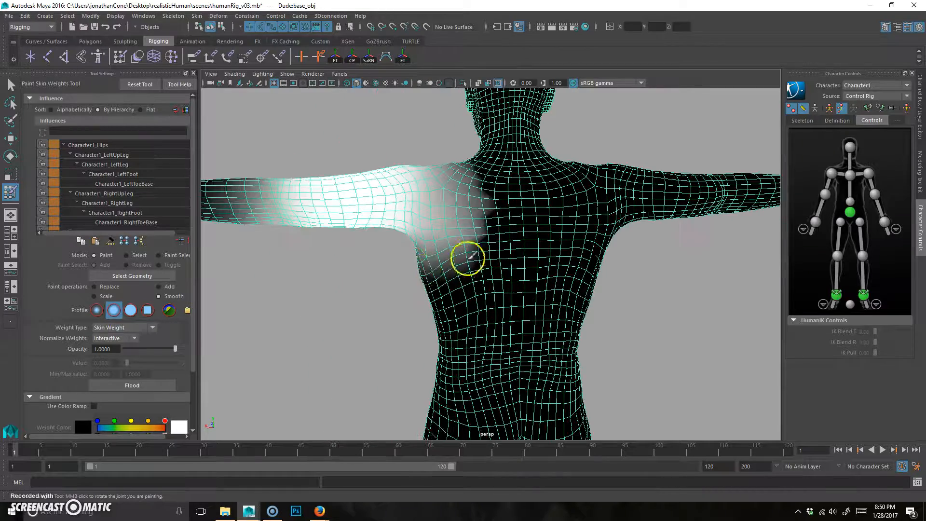
left_click_drag(490, 230, 408, 351, "alt")
Step: Check the arm's deformation at frames 9 and 4, and smooth the LeftArm weights down the ribcage below the armpit
left_click_drag(70, 450, 102, 449)
left_click_drag(328, 391, 348, 386, "alt")
left_click_drag(93, 450, 63, 450)
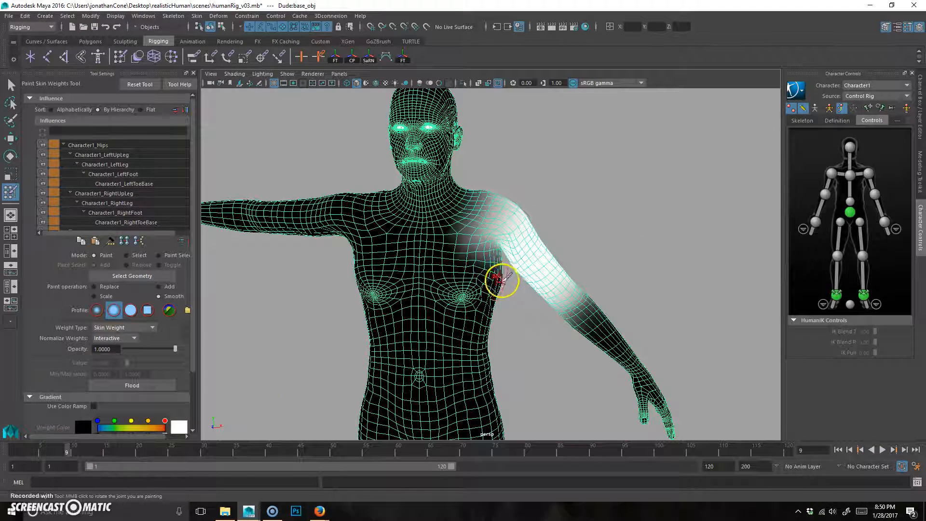
right_click_drag(386, 291, 572, 277, "alt")
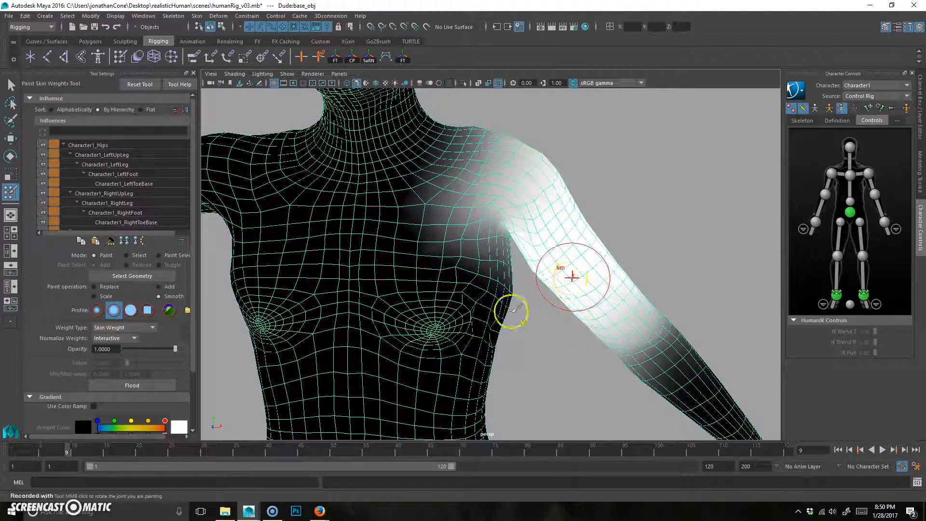
left_click_drag(67, 451, 37, 449)
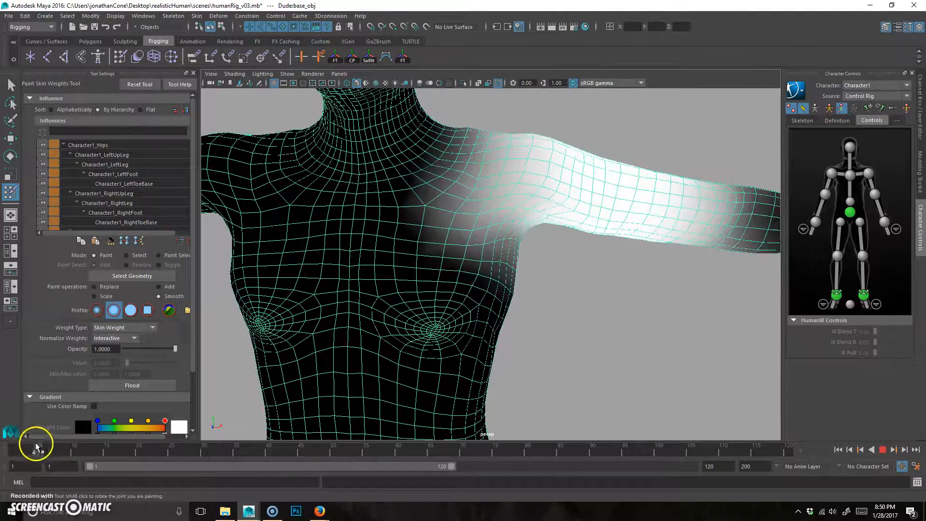
mouse_move(573, 305)
left_mouse_down("alt")
mouse_move(407, 295)
mouse_move(427, 295)
left_mouse_up("alt")
left_click_drag(331, 269, 418, 277, "alt")
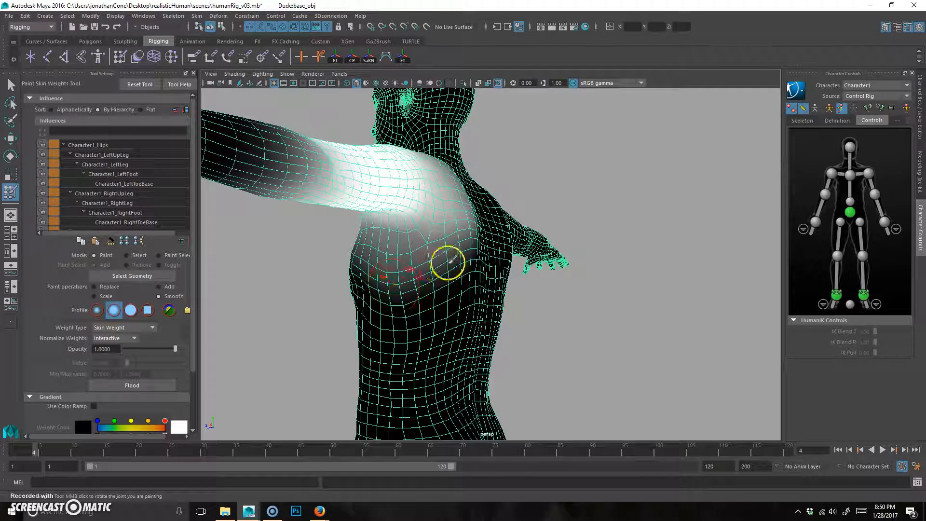
mouse_move(415, 272)
left_mouse_down()
mouse_move(357, 271)
mouse_move(429, 295)
mouse_move(501, 281)
left_mouse_up()
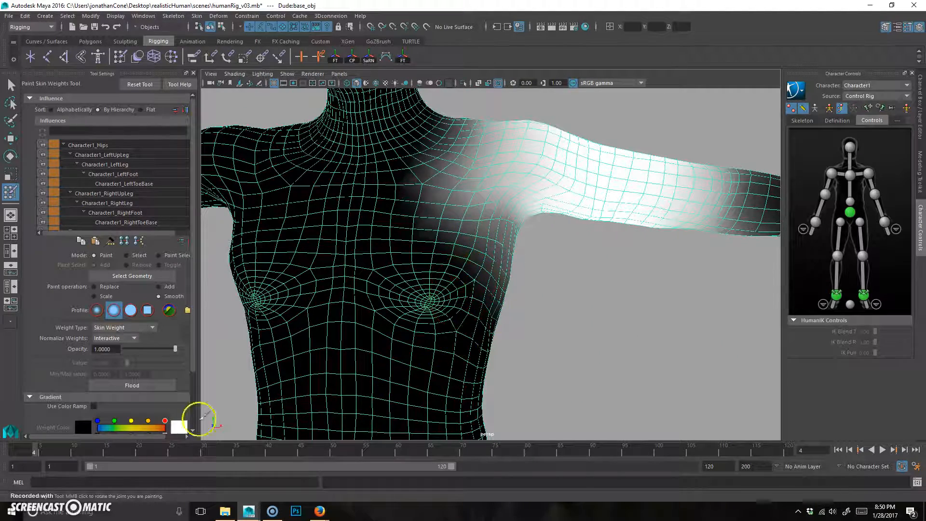
Step: Lower the arm to its frame 11 pose and smooth the LeftArm weights on the ribcage beside the upper arm
left_click_drag(29, 446, 60, 433)
left_click_drag(465, 331, 356, 326, "alt")
right_click_drag(484, 308, 510, 276, "alt")
mouse_move(510, 277)
left_mouse_down("alt")
mouse_move(475, 275)
mouse_move(434, 320)
mouse_move(463, 289)
mouse_move(399, 304)
mouse_move(370, 269)
mouse_move(365, 306)
mouse_move(383, 250)
left_mouse_up("alt")
left_click_drag(52, 452, 76, 428)
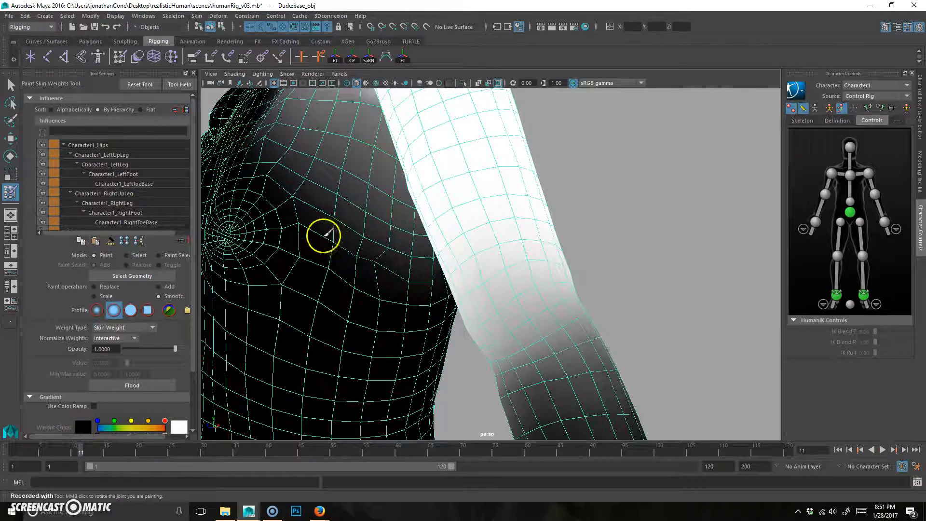
left_click_drag(379, 248, 395, 279, "alt")
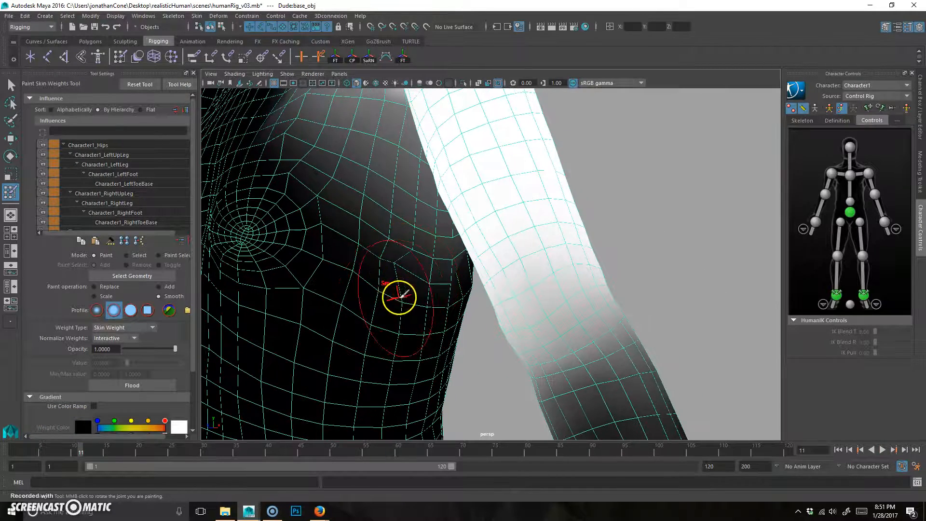
Step: Leave weight painting and switch the body mesh to vertex selection
key("q")
right_click_drag(413, 276, 368, 244)
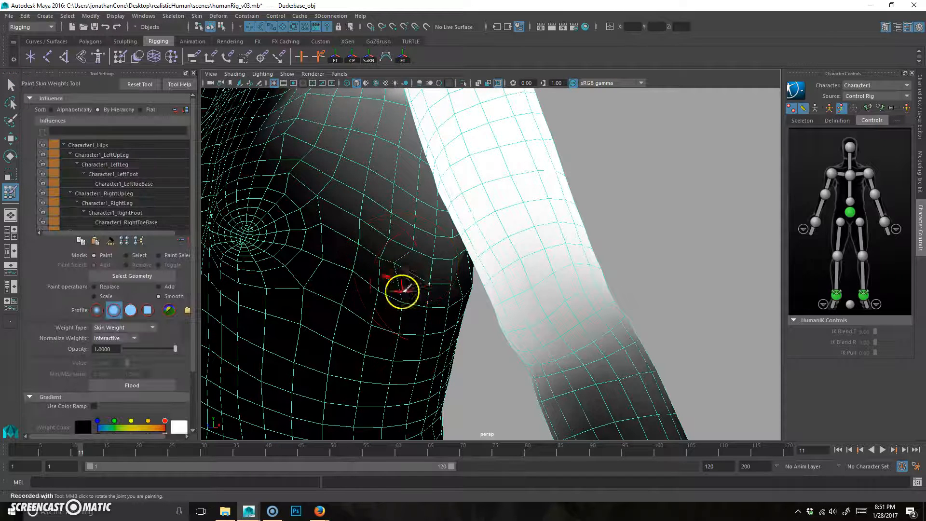
key("q")
right_click_drag(416, 276, 394, 262)
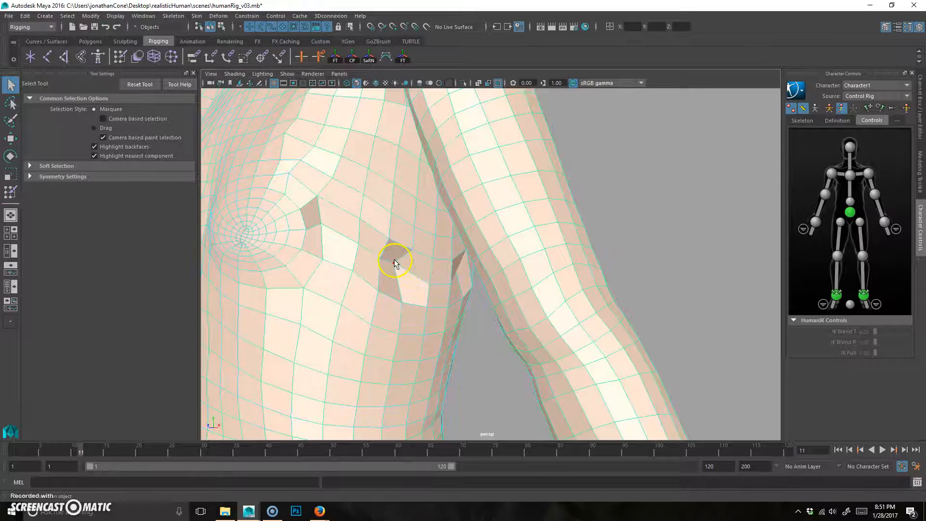
Step: Apply Hammer Skin Weights to the distorted vertices on the left side of the ribcage at frame 11
left_click_drag(420, 313, 421, 313, "alt")
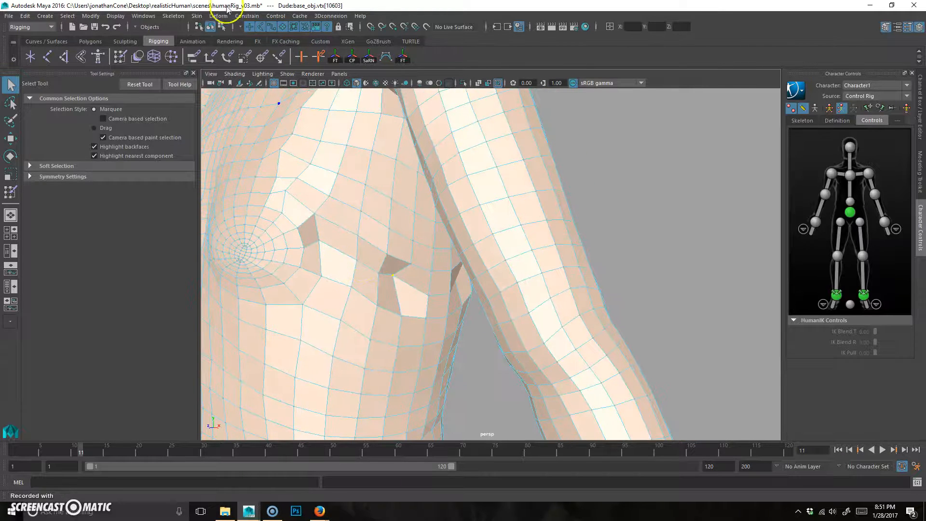
left_click(196, 18)
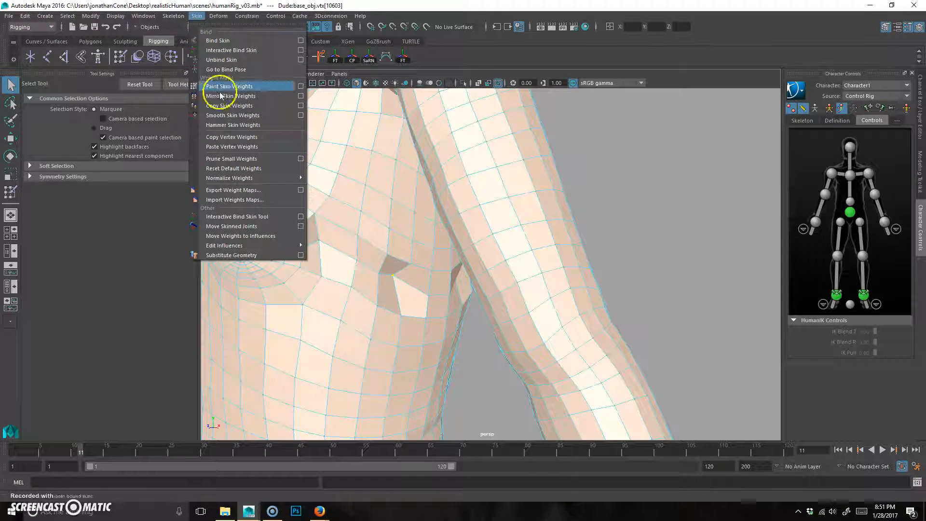
left_click(257, 126)
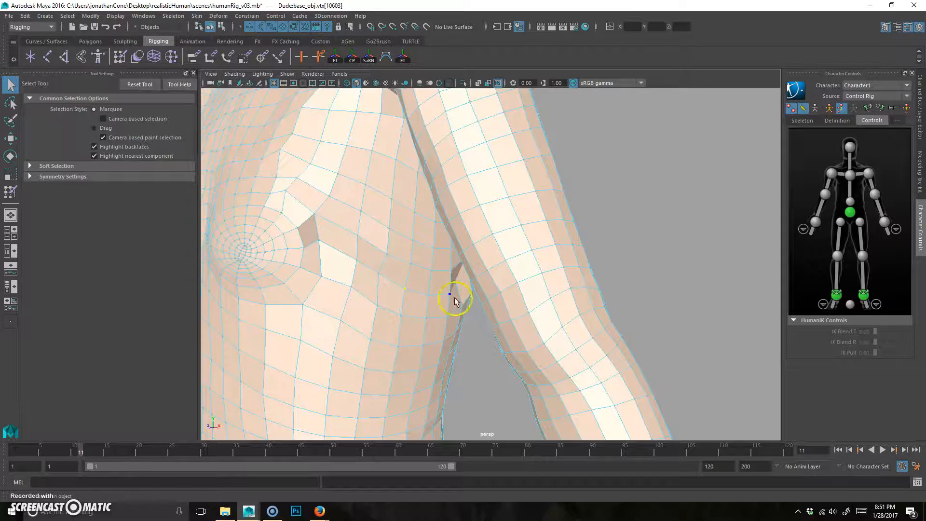
left_click_drag(454, 298, 424, 287, "alt")
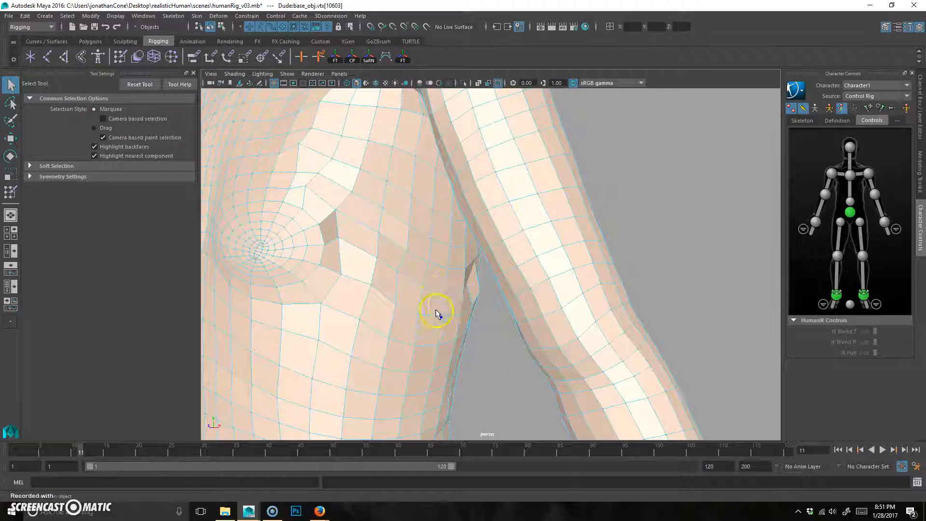
Step: Check the arm pose at frames 13 and 14 and hammer the skin weights of the creased vertices on the left chest
left_click_drag(62, 451, 91, 427)
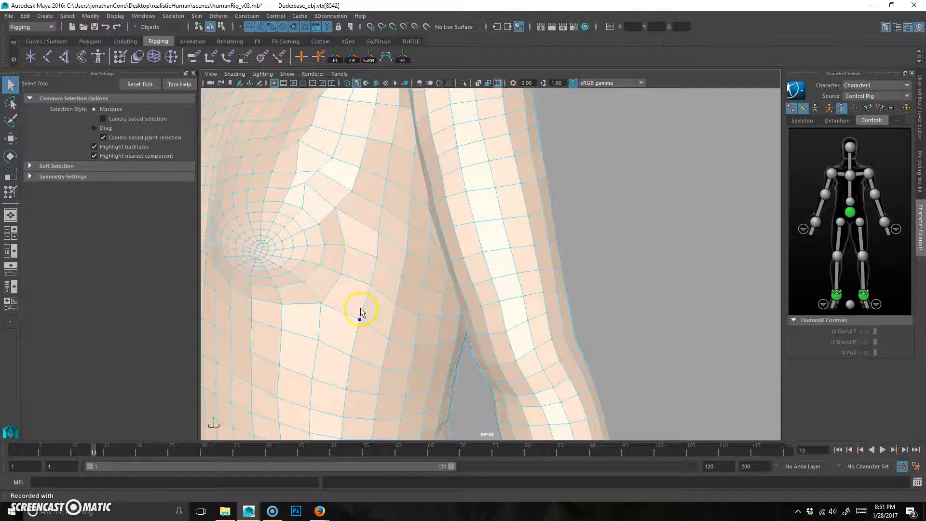
left_click_drag(310, 186, 334, 187, "alt")
mouse_move(94, 449)
left_mouse_down()
mouse_move(33, 447)
mouse_move(100, 453)
left_mouse_up()
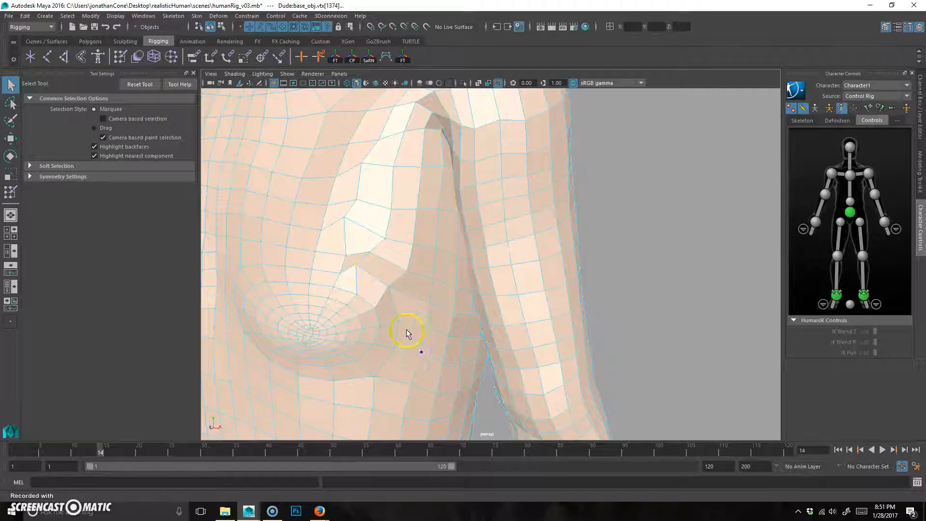
key("g")
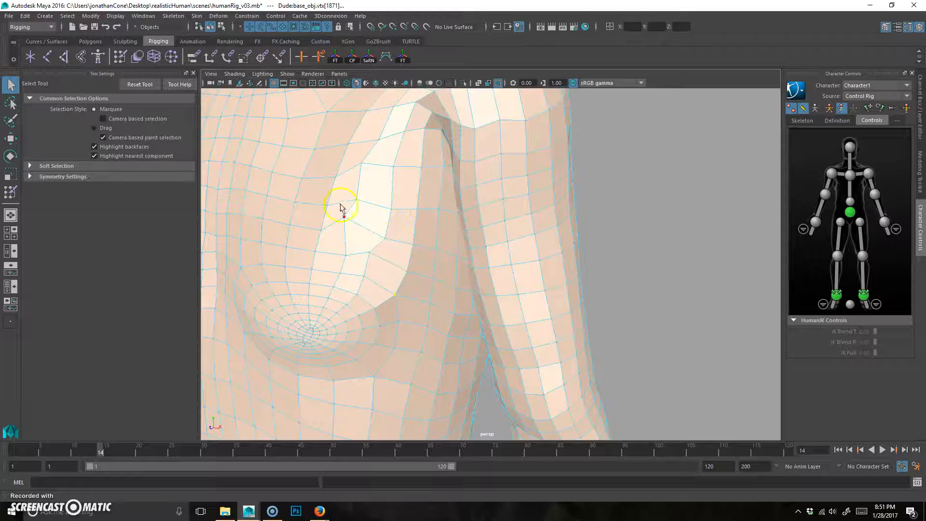
key("g")
mouse_move(92, 453)
left_mouse_down()
mouse_move(19, 441)
mouse_move(126, 446)
mouse_move(17, 437)
mouse_move(100, 446)
left_mouse_up()
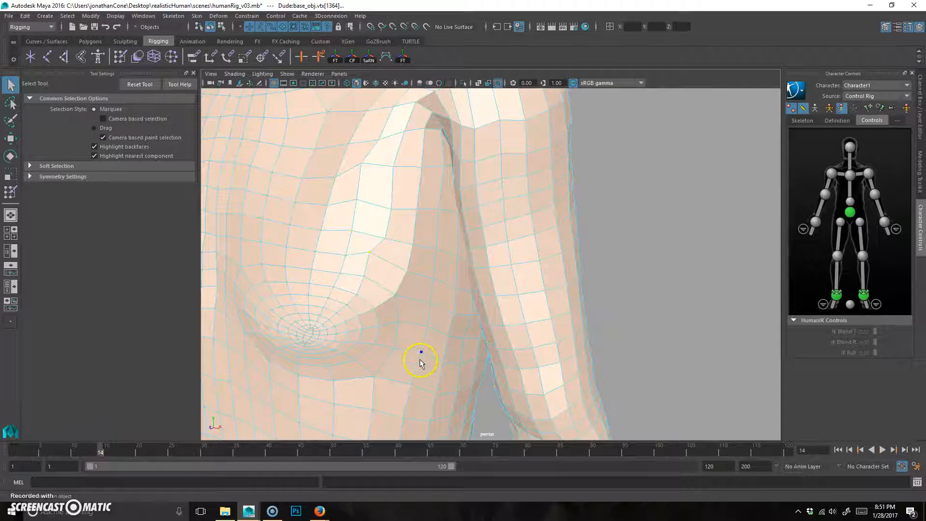
Step: Hammer the skin weights of the distorted back vertices below the left armpit, using the frame 11 and 14 poses
mouse_move(92, 446)
left_mouse_down()
mouse_move(8, 441)
mouse_move(147, 458)
mouse_move(21, 461)
mouse_move(91, 458)
mouse_move(46, 450)
mouse_move(98, 454)
mouse_move(16, 444)
mouse_move(88, 450)
left_mouse_up()
left_click_drag(401, 366, 183, 376, "alt")
left_click_drag(376, 301, 434, 310, "alt")
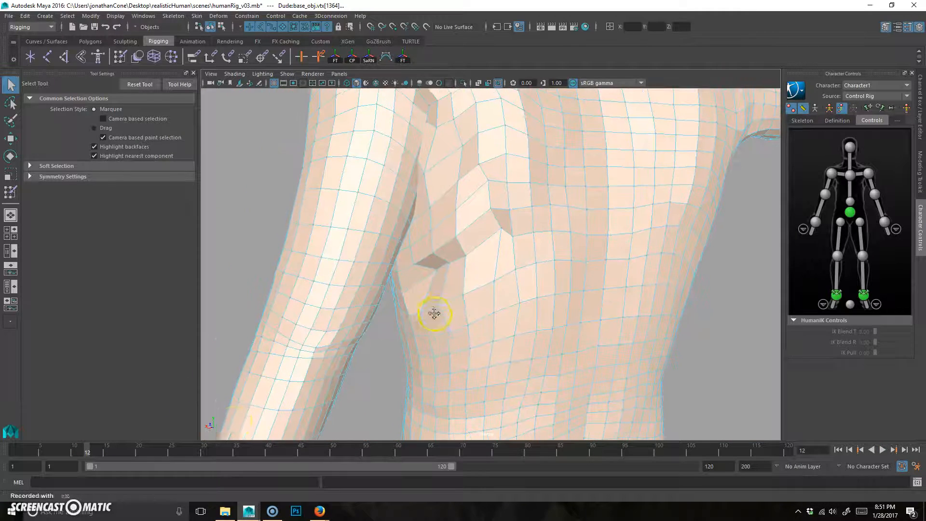
mouse_move(95, 440)
left_mouse_down()
mouse_move(29, 453)
mouse_move(82, 453)
left_mouse_up()
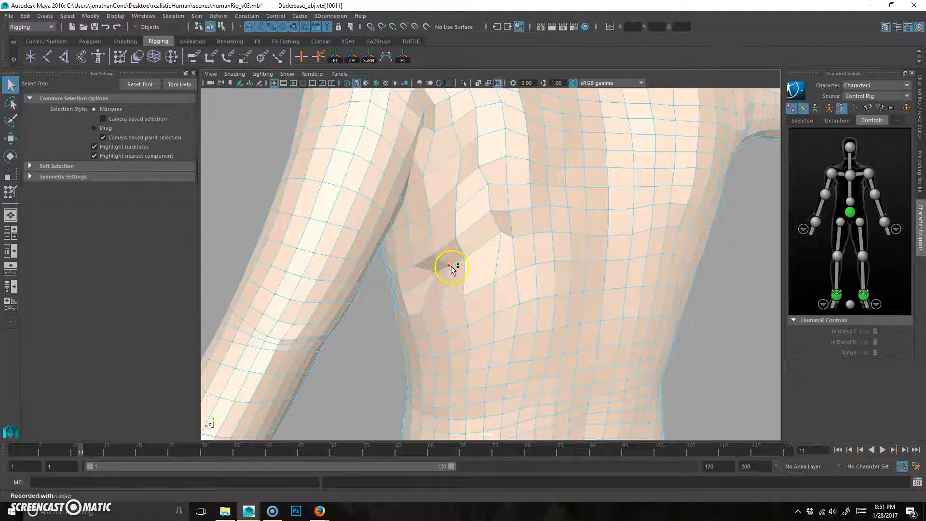
key("g")
mouse_move(113, 453)
left_mouse_down()
mouse_move(29, 444)
mouse_move(136, 444)
mouse_move(16, 439)
mouse_move(82, 449)
mouse_move(37, 442)
mouse_move(100, 443)
left_mouse_up()
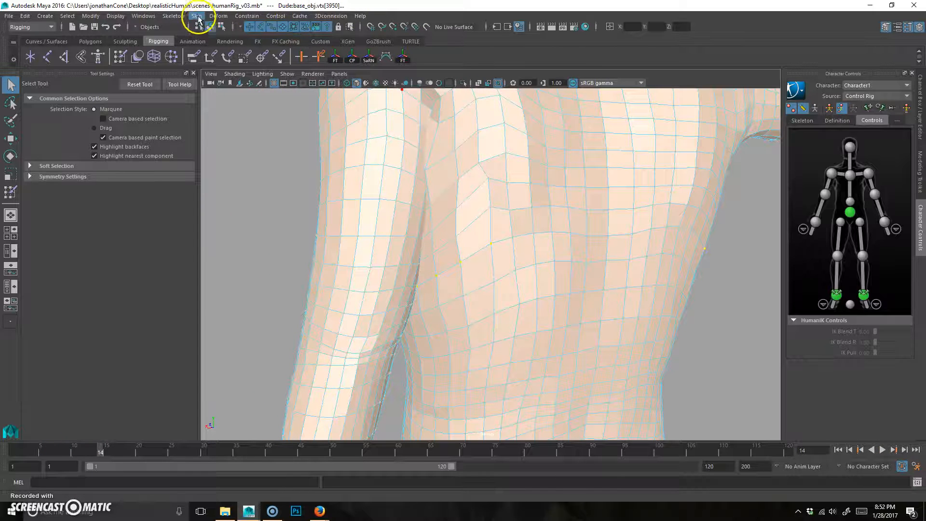
Step: Apply Hammer Skin Weights to the selected vertices on the left side of the back at frame 14 and deselect the body mesh
left_click(196, 17)
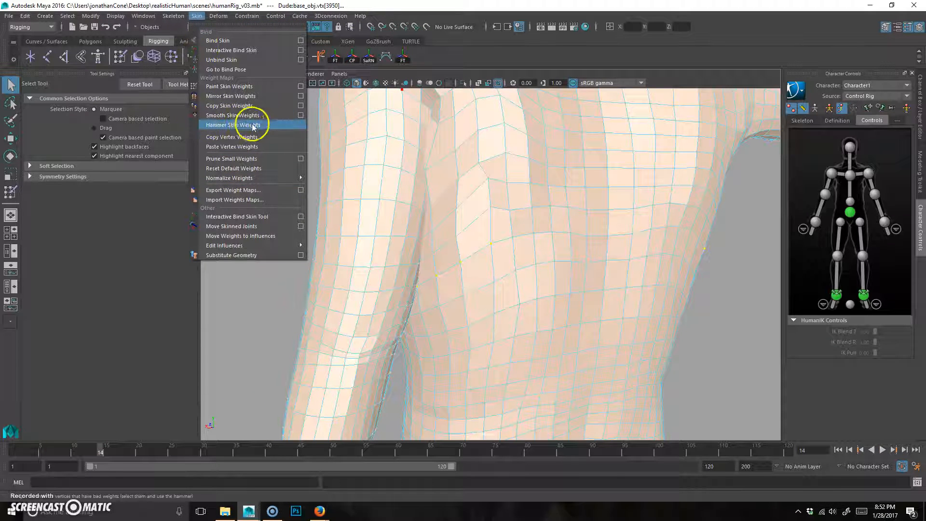
left_click(244, 125)
left_click_drag(432, 271, 578, 273, "alt")
right_click_drag(578, 273, 389, 281, "alt")
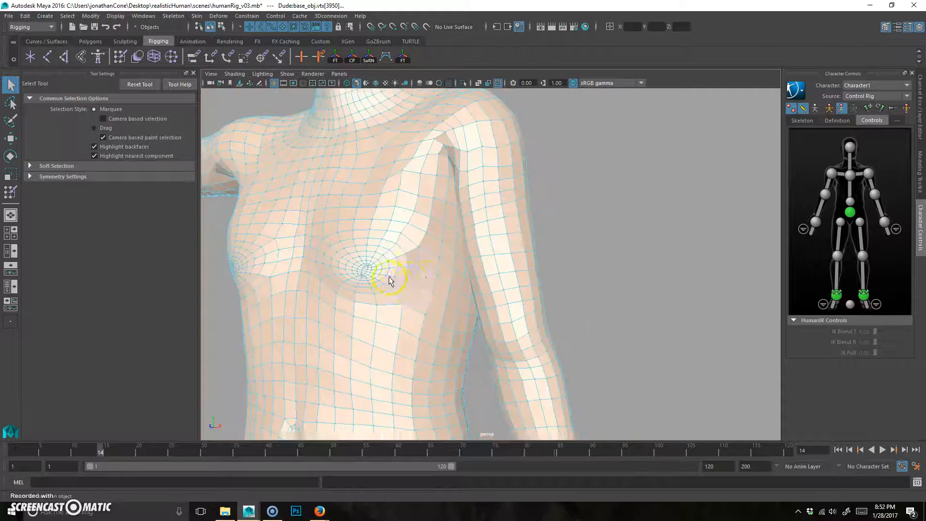
left_click_drag(389, 277, 418, 278, "alt")
left_click(595, 227)
right_click_drag(595, 227, 534, 290, "alt")
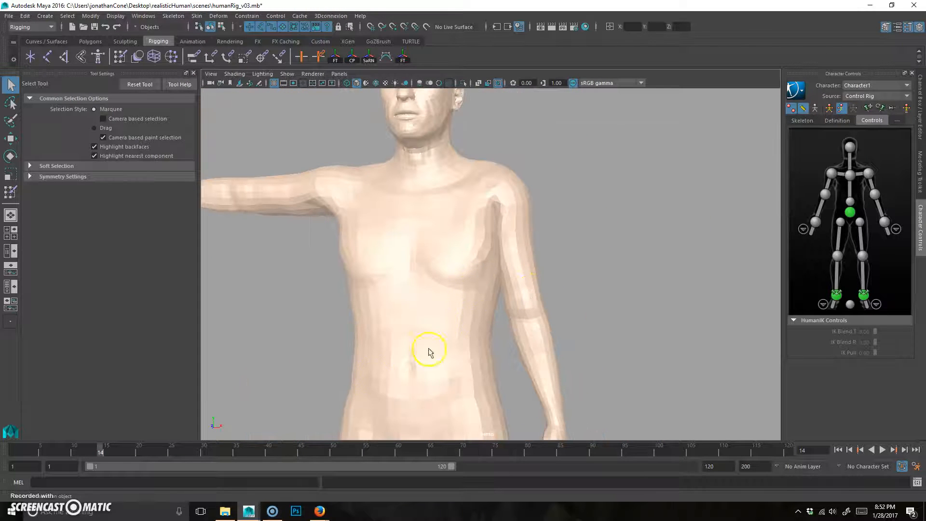
Step: Examine how the left armpit, chest and shoulder deform with the arm raised at frame 34
mouse_move(88, 447)
left_mouse_down()
mouse_move(21, 437)
mouse_move(243, 437)
mouse_move(149, 436)
mouse_move(229, 431)
left_mouse_up()
right_click_drag(645, 296, 502, 237, "alt")
left_click_drag(501, 236, 516, 277, "alt")
right_click_drag(516, 277, 537, 279, "alt")
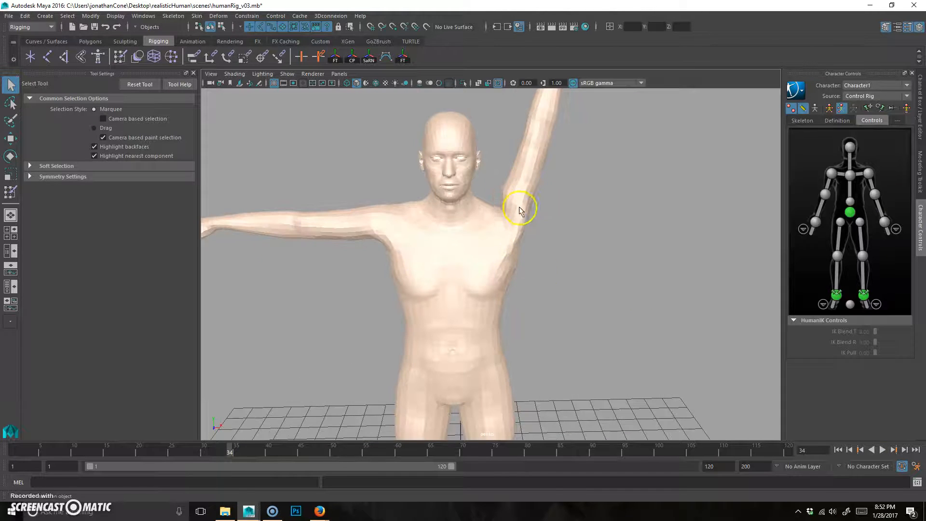
left_click_drag(500, 220, 489, 228, "alt")
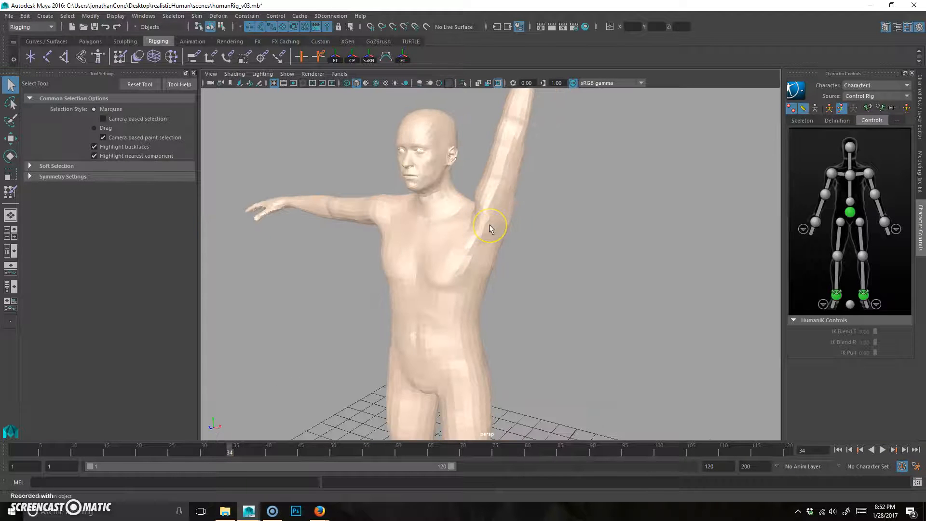
left_click_drag(503, 170, 470, 203, "alt")
left_click_drag(526, 175, 480, 275, "alt")
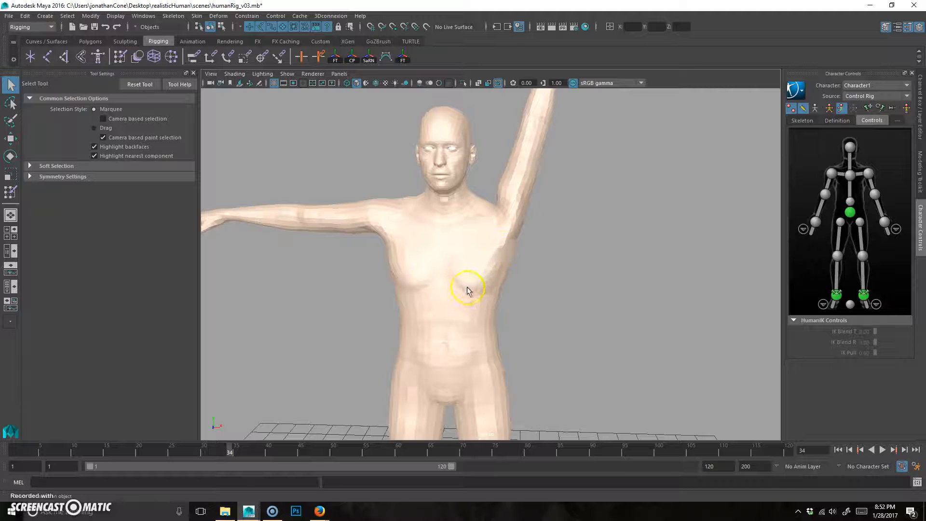
left_click_drag(513, 267, 517, 271, "alt")
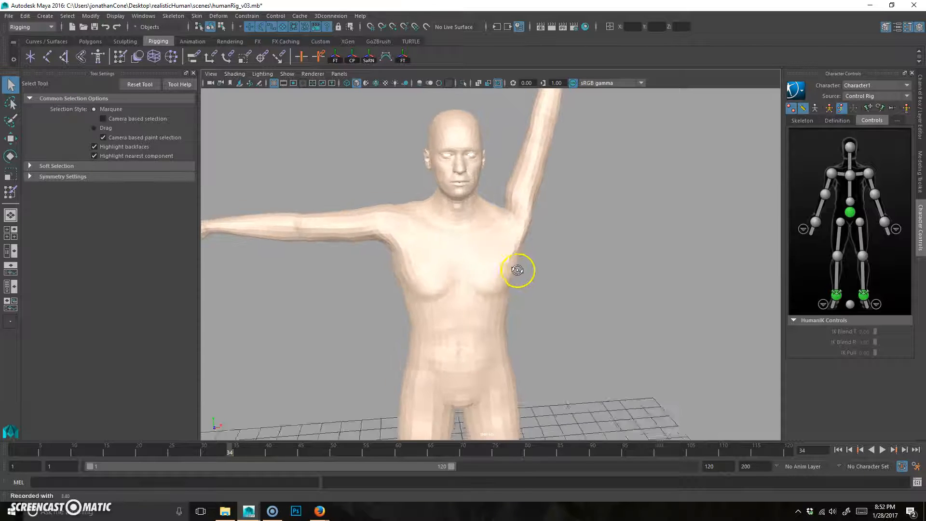
scroll(521, 235, "up", 3)
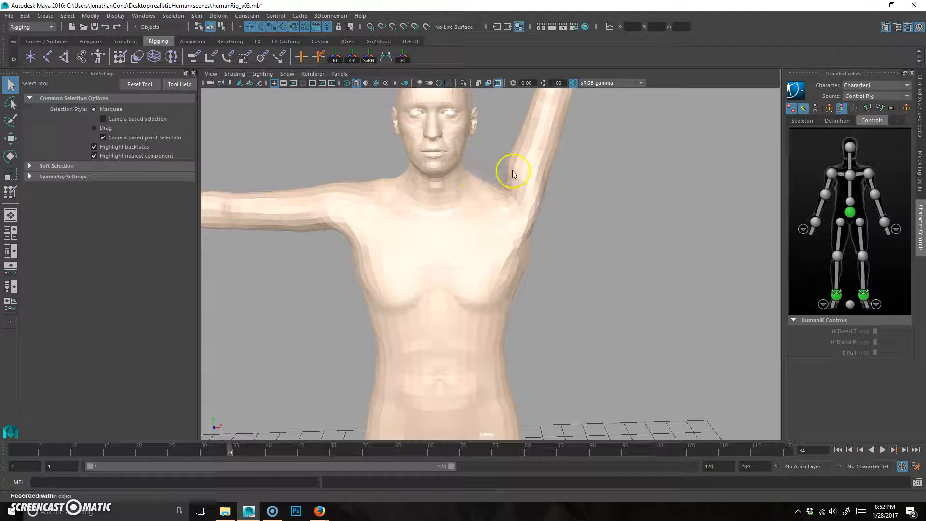
left_click(517, 235)
left_click_drag(527, 288, 499, 189, "alt")
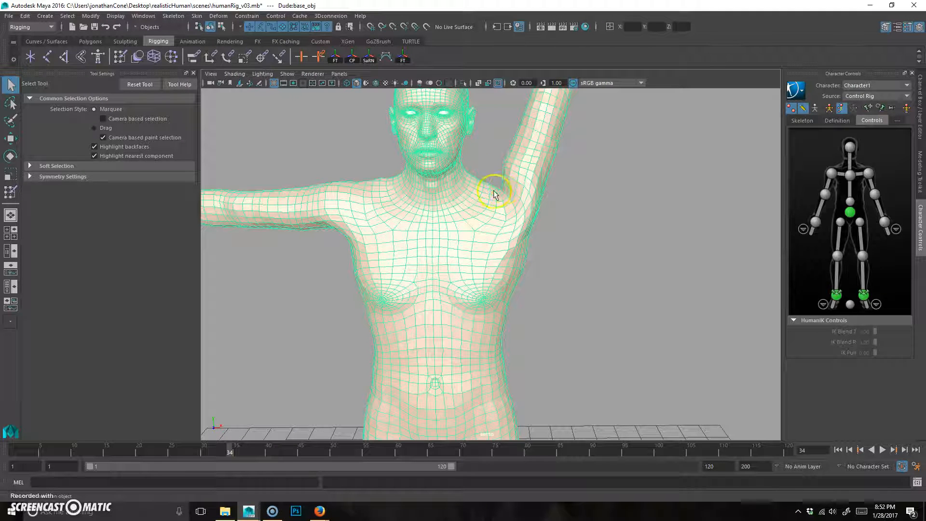
right_click_drag(521, 248, 456, 263, "alt")
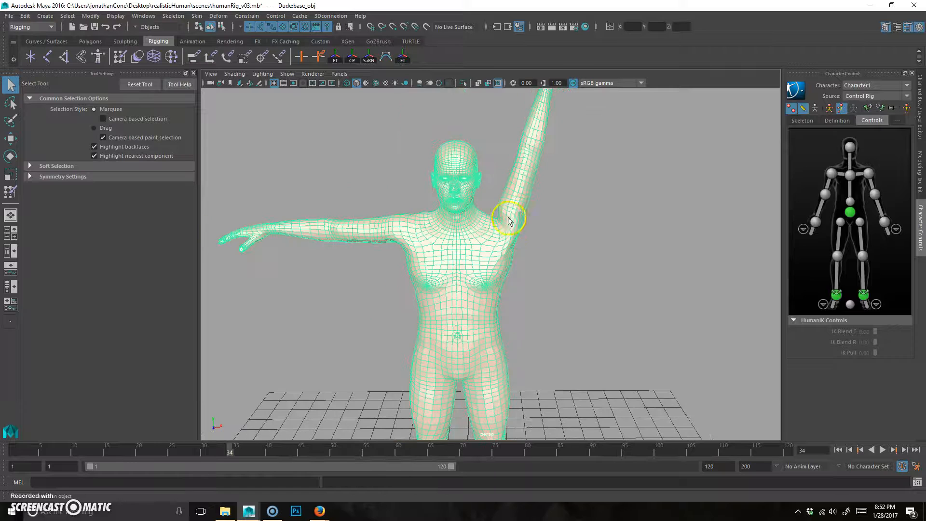
left_click_drag(575, 171, 524, 186, "alt")
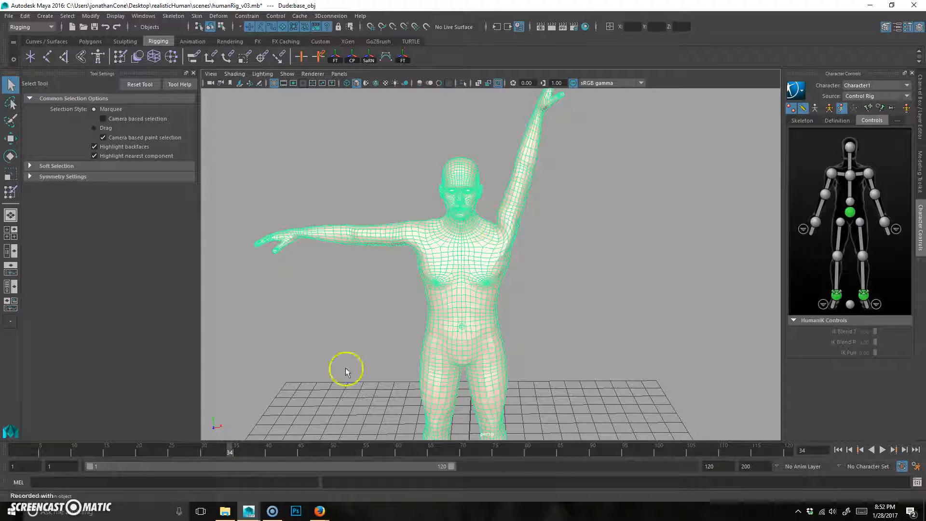
Step: Return to frame 1, deselect the body mesh and show all object types in the viewport
left_click_drag(221, 444, 11, 444)
scroll(440, 352, "up", 3)
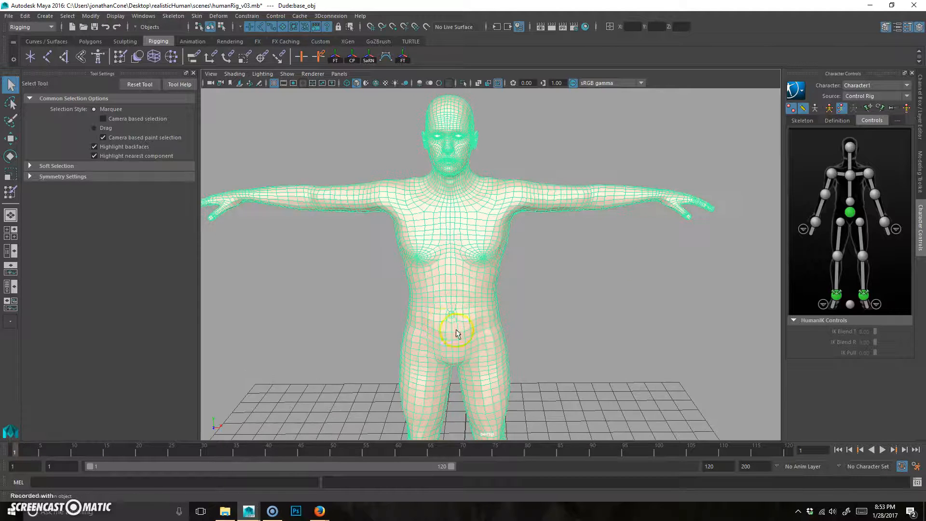
left_click(545, 290)
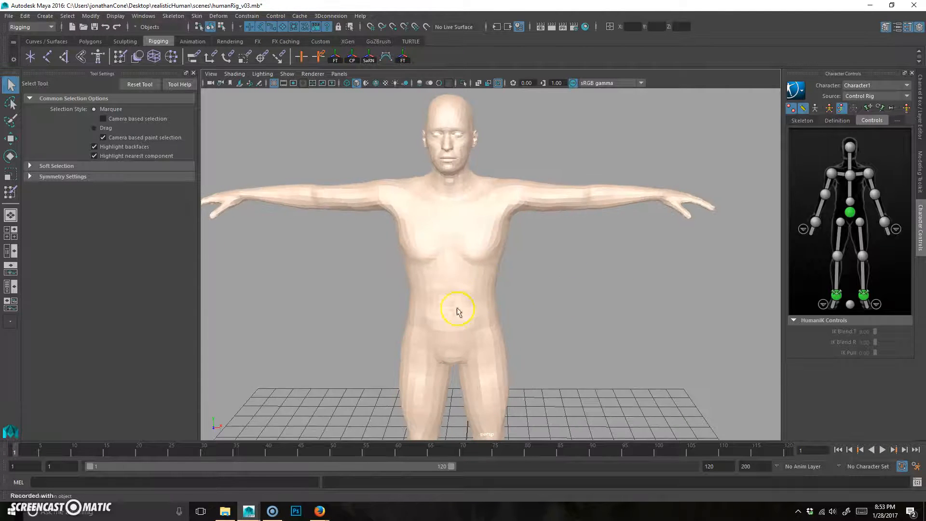
left_click(286, 74)
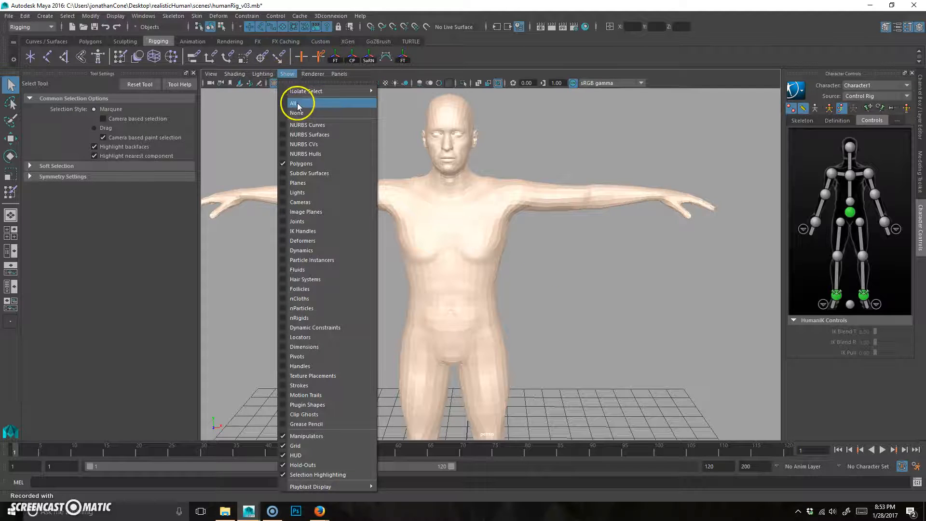
left_click(295, 113)
scroll(473, 249, "up", 2)
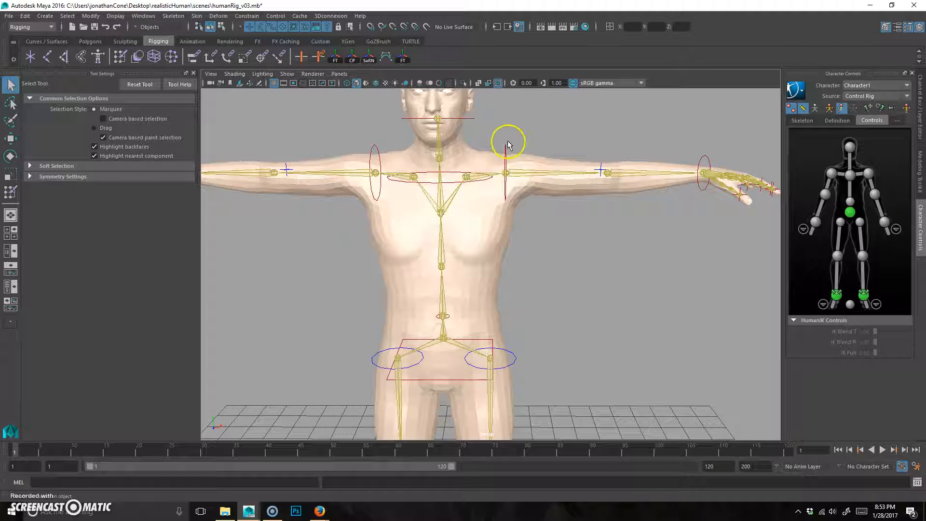
Step: Delete the left shoulder control's test keys across the frame 1 to 41 range and check the pose at frame 15
left_click(506, 150)
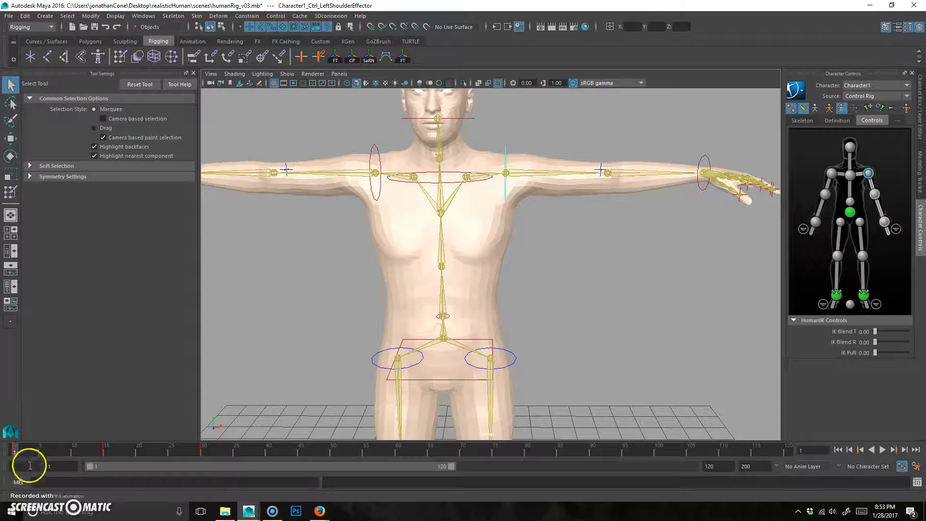
mouse_move(17, 444)
left_mouse_down()
mouse_move(304, 455)
mouse_move(14, 453)
mouse_move(26, 452)
left_mouse_up()
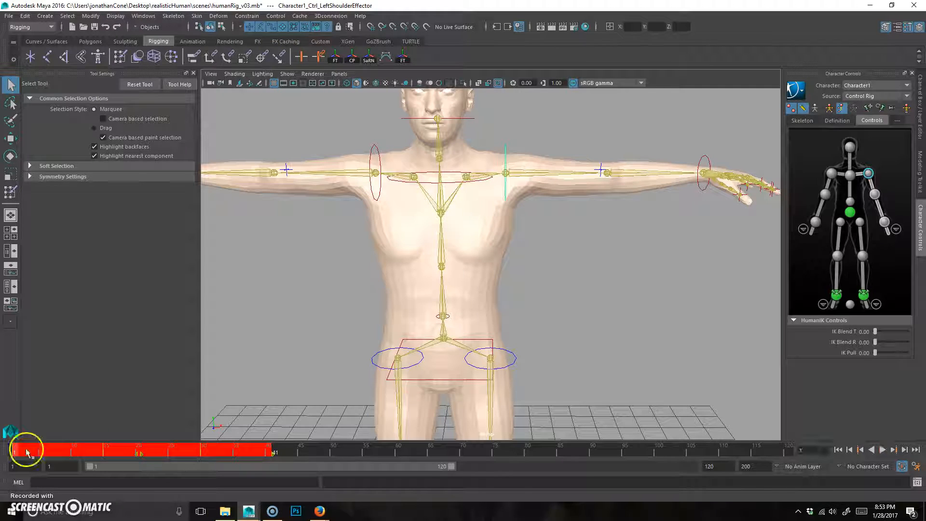
right_click(67, 450)
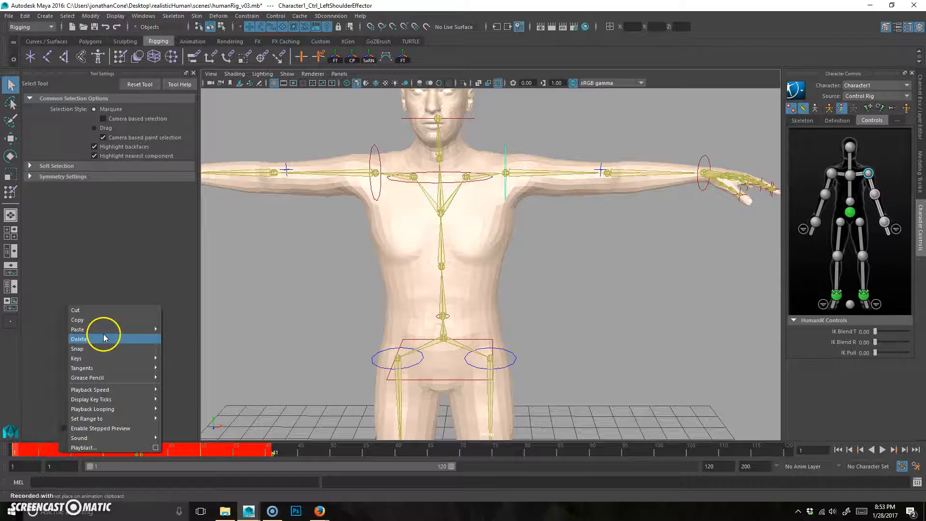
left_click(79, 339)
left_click(106, 450)
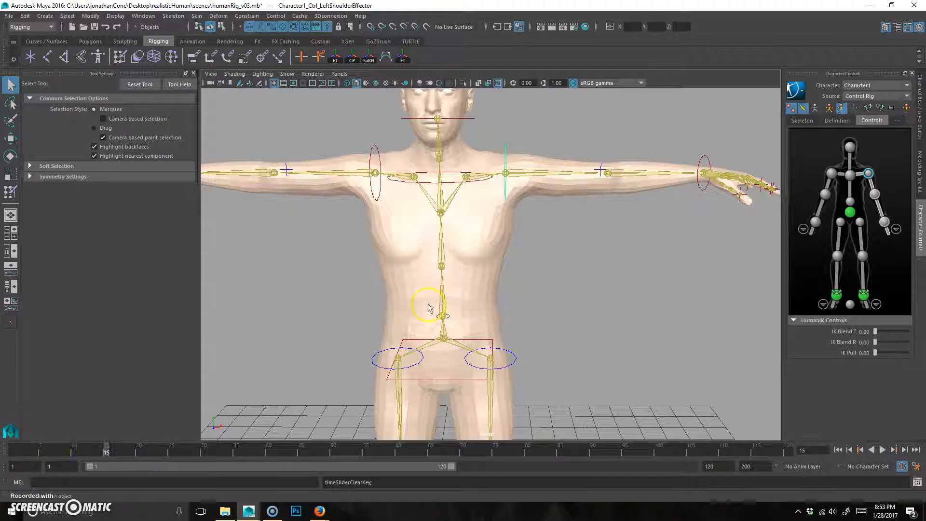
Step: Select the body mesh and isolate it in the viewport
scroll(429, 308, "down", 5)
left_click_drag(429, 308, 479, 277, "alt")
left_click(498, 302)
left_click(468, 283)
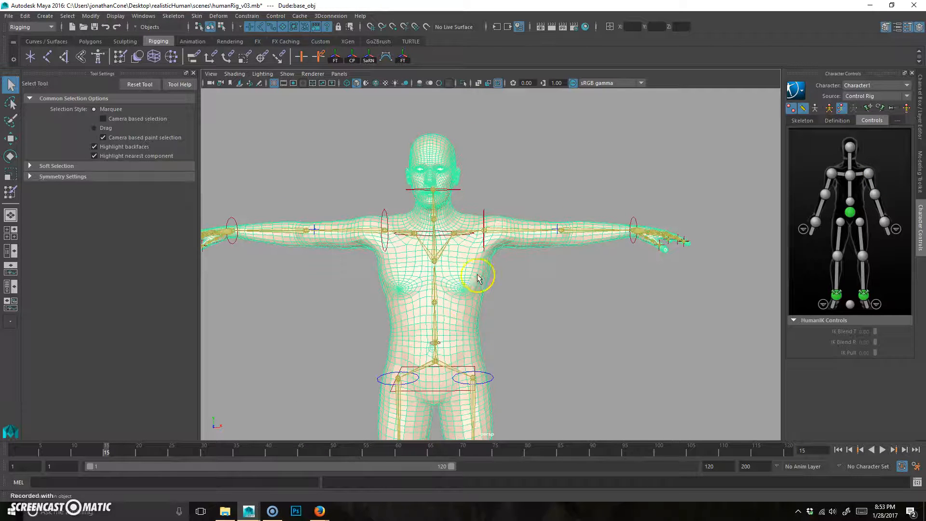
key("ctrl+1")
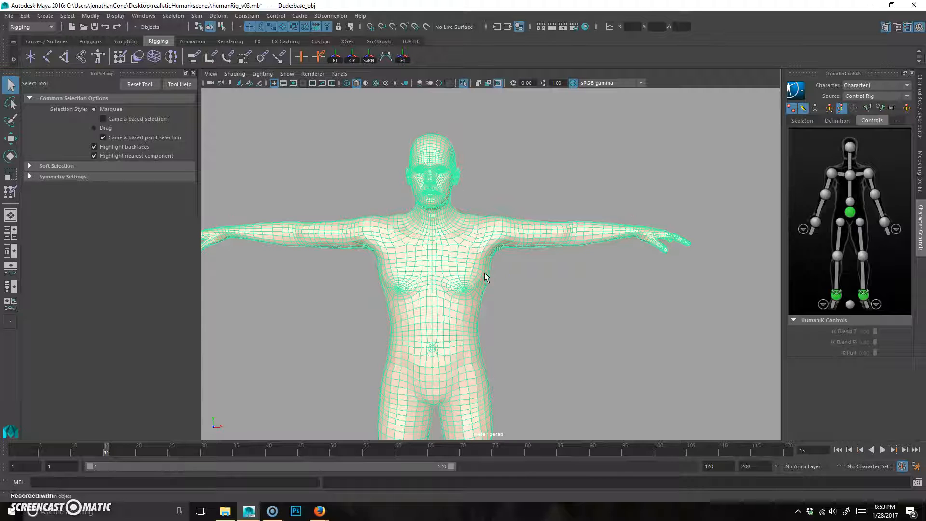
left_click_drag(419, 310, 493, 426, "alt")
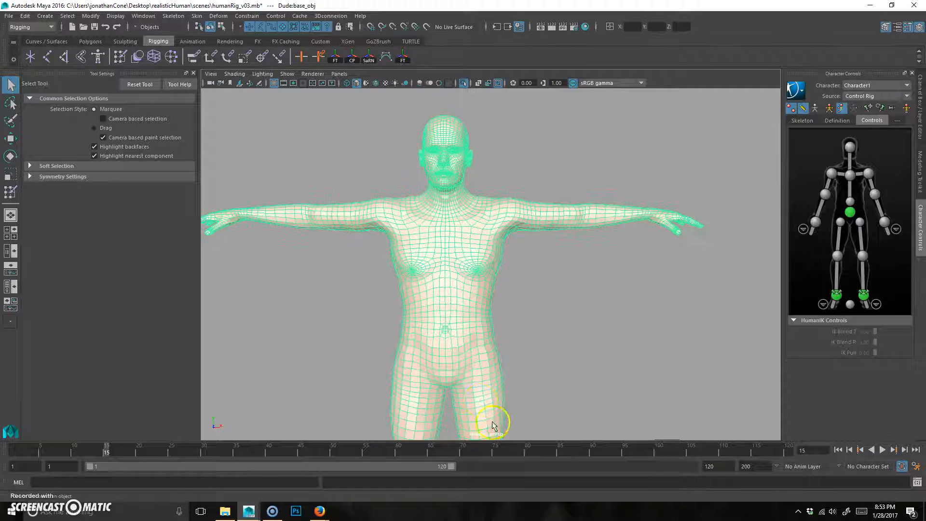
Step: Select the edge loop down the middle of the body mesh and convert it to a vertex selection
scroll(424, 328, "up", 5)
right_click_drag(450, 255, 448, 231)
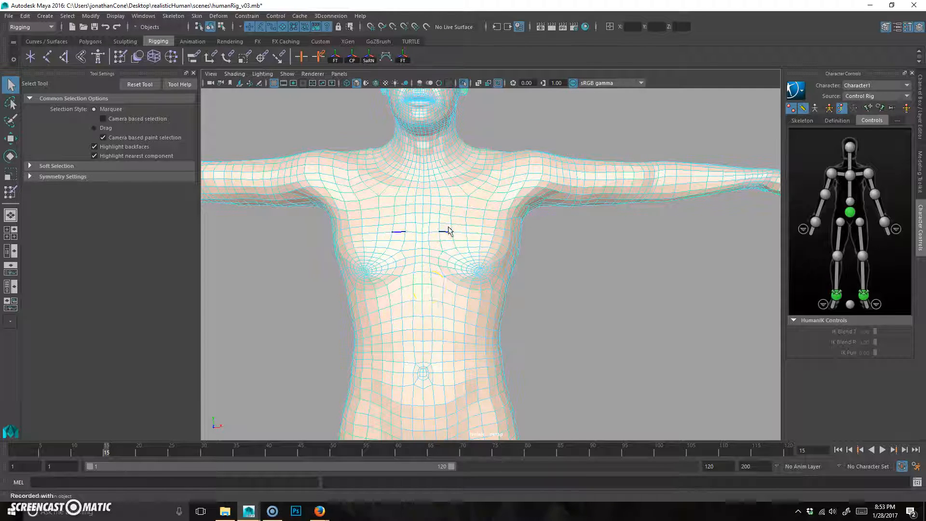
scroll(582, 311, "down", 4)
mouse_move(519, 302)
left_mouse_down("alt")
mouse_move(525, 314)
mouse_move(527, 295)
left_mouse_up("alt")
scroll(456, 320, "up", 3)
left_click_drag(456, 320, 466, 300, "alt")
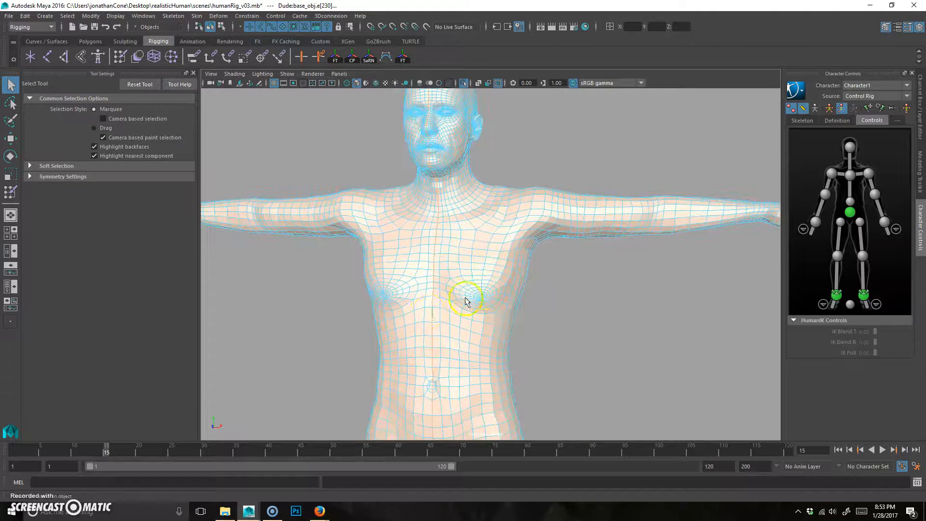
right_click(438, 322, "shift")
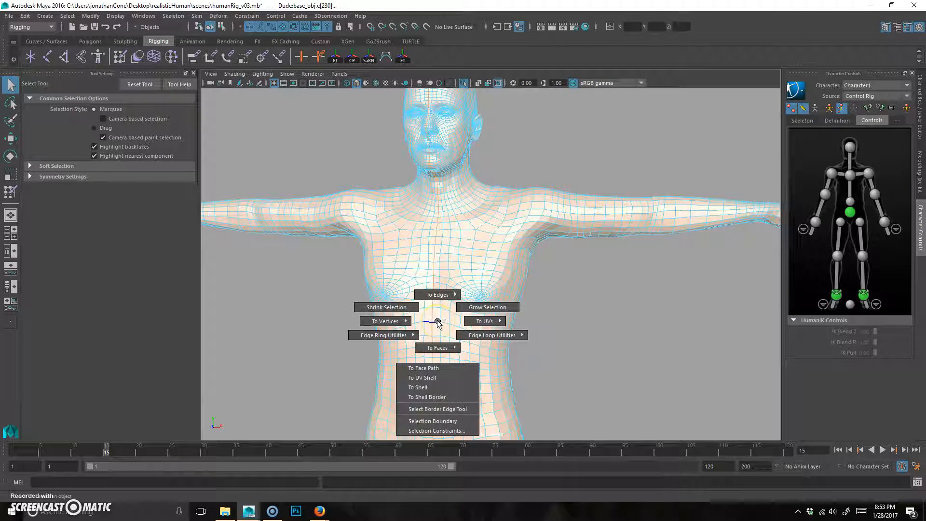
right_click_drag(438, 322, 363, 320, "shift")
left_click_drag(558, 330, 459, 95, "alt")
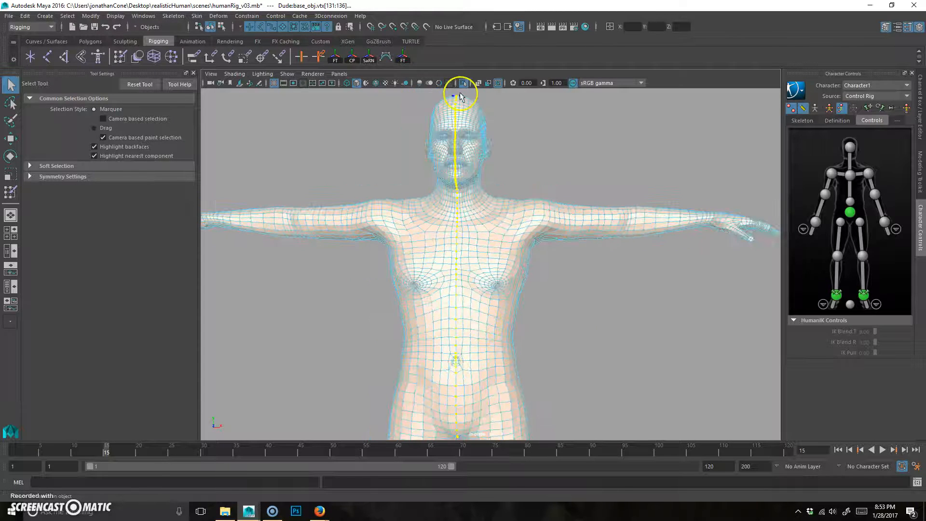
Step: Invert the vertex selection across the whole body so everything except the center line is selected
scroll(533, 335, "down", 10)
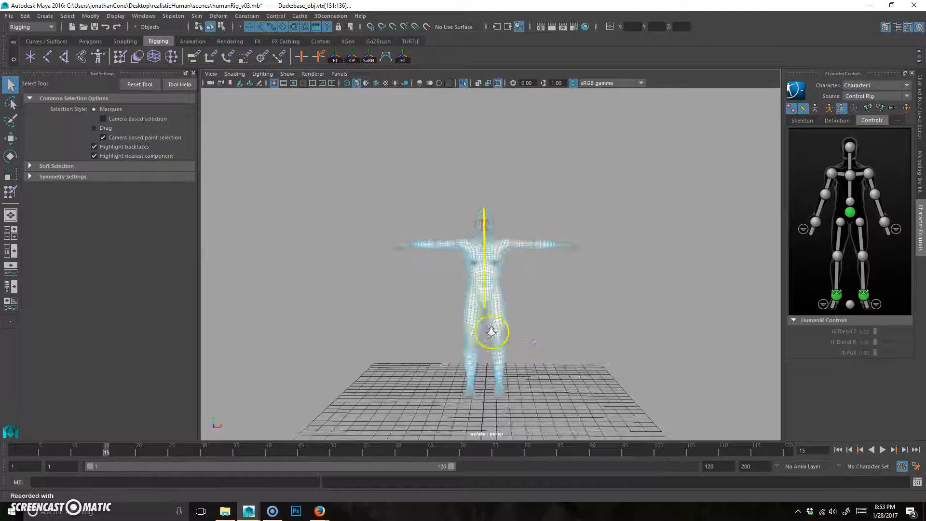
left_click_drag(332, 404, 647, 173, "shift")
right_click_drag(371, 291, 554, 299, "alt")
mouse_move(554, 299)
left_mouse_down("alt")
mouse_move(585, 326)
mouse_move(696, 331)
mouse_move(571, 334)
mouse_move(531, 304)
mouse_move(549, 303)
left_mouse_up("alt")
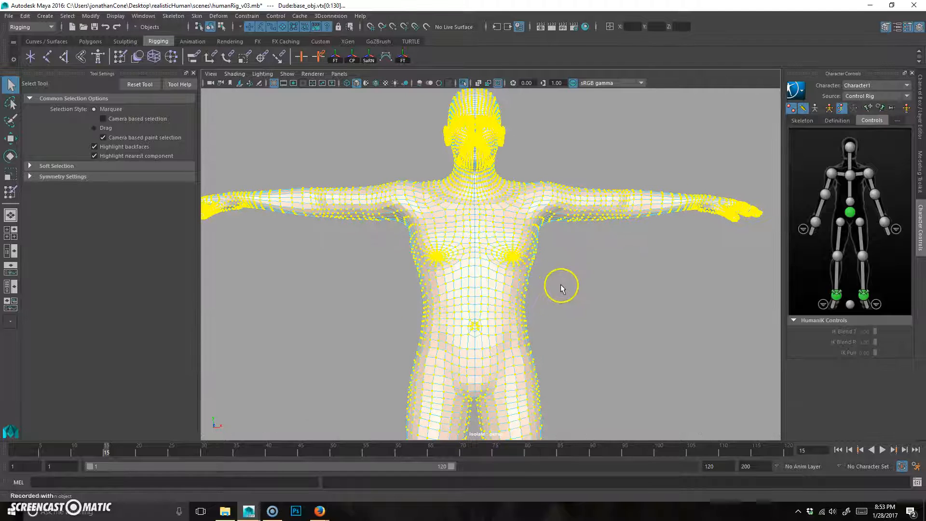
right_click_drag(442, 312, 485, 303, "alt")
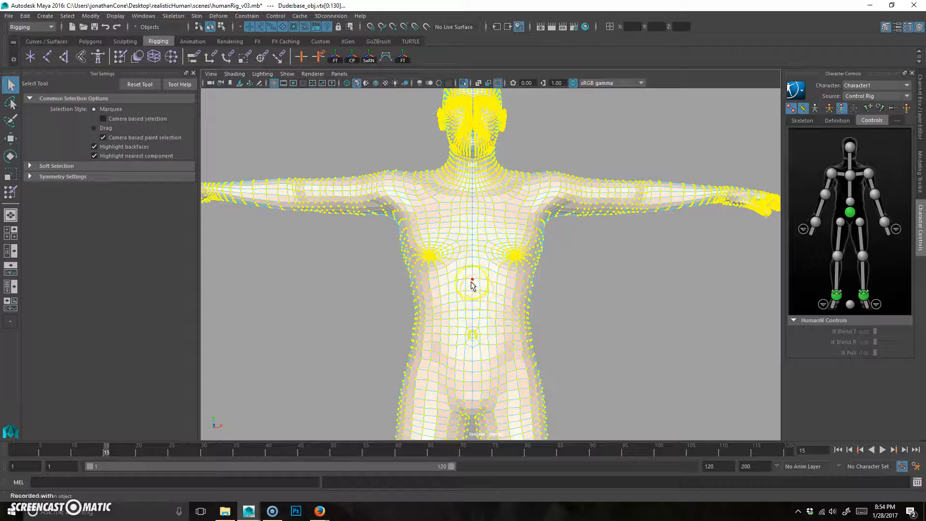
Step: Save the selection as a quick select set named allButCenterVerts with a shelf shortcut, clear the selection and recall the set
left_click(45, 15)
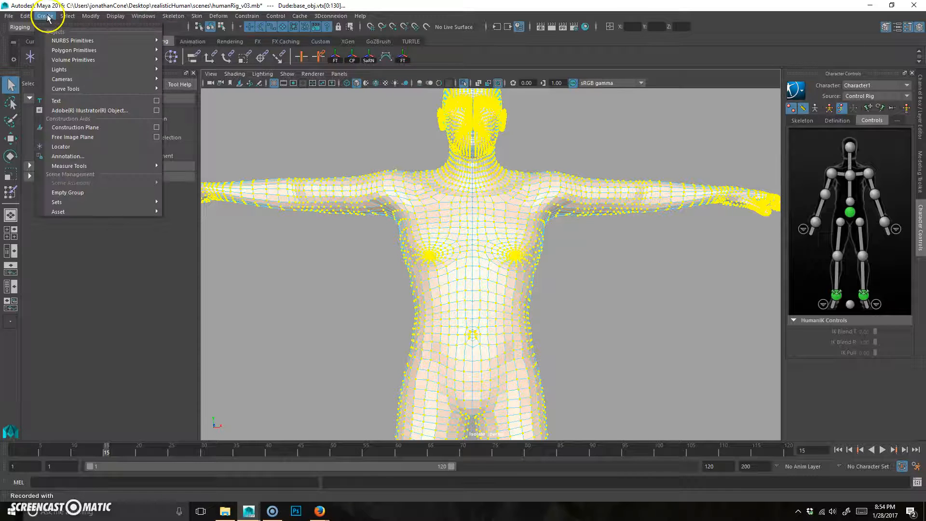
left_click(221, 230)
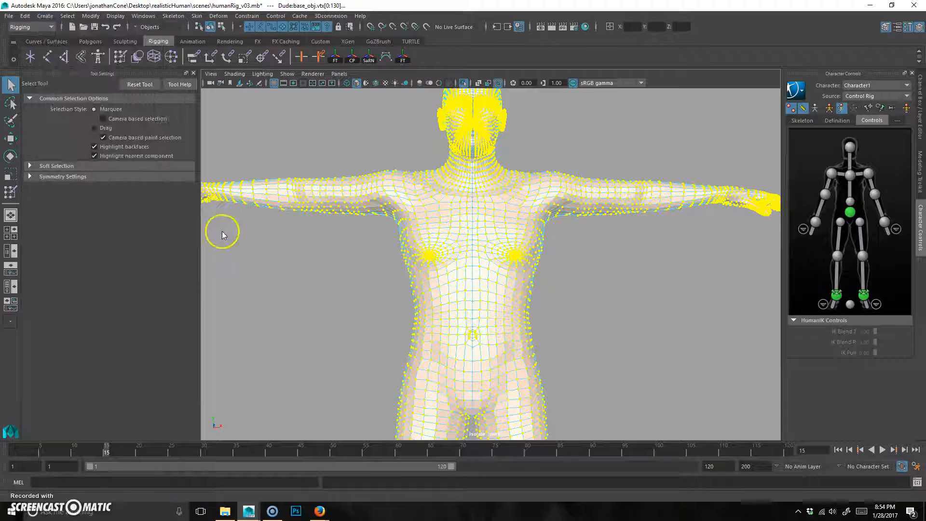
type("allBut")
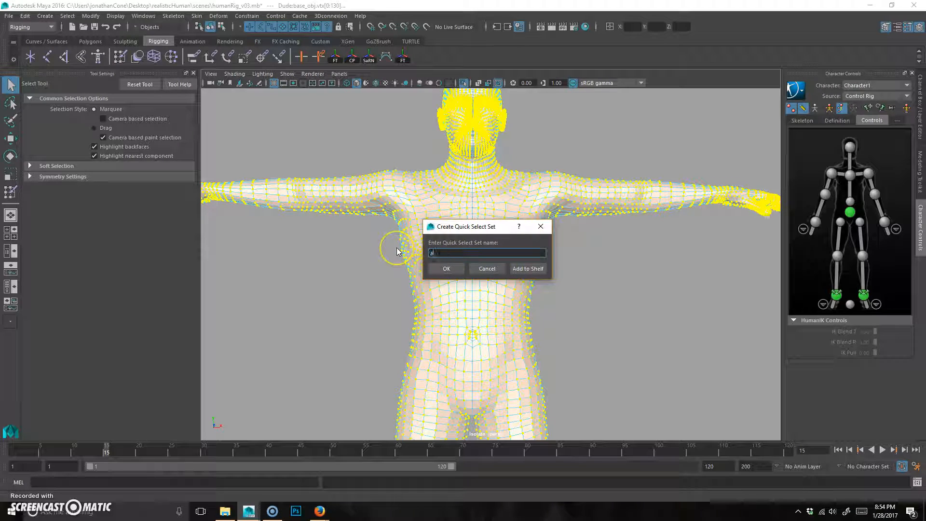
type("CenterVerst")
key("BackSpace")
key("BackSpace")
type("ts")
left_click(523, 269)
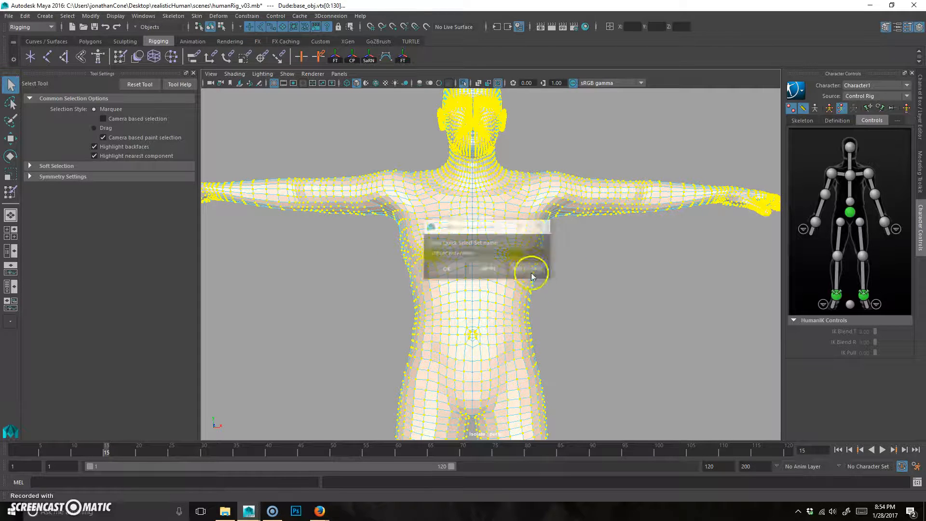
left_click(644, 313)
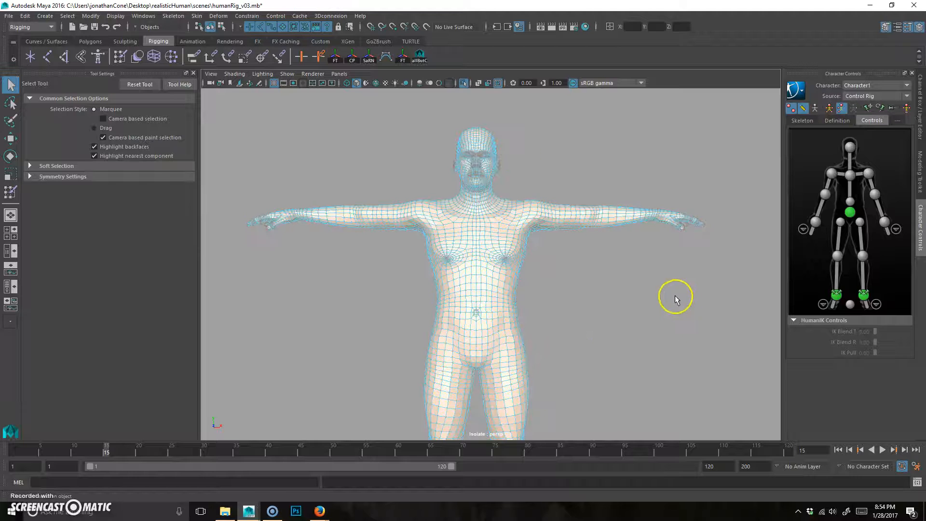
left_click(420, 56)
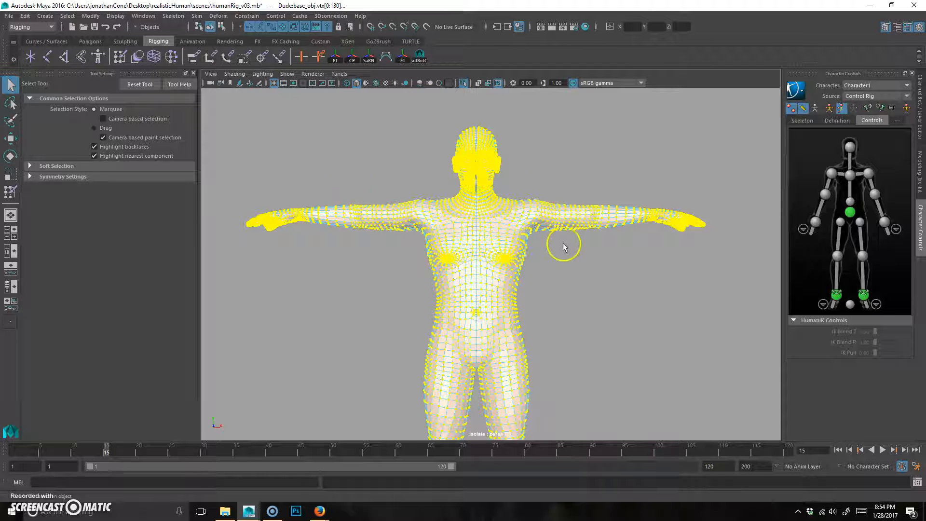
left_click(558, 272)
left_click_drag(583, 275, 572, 290, "alt")
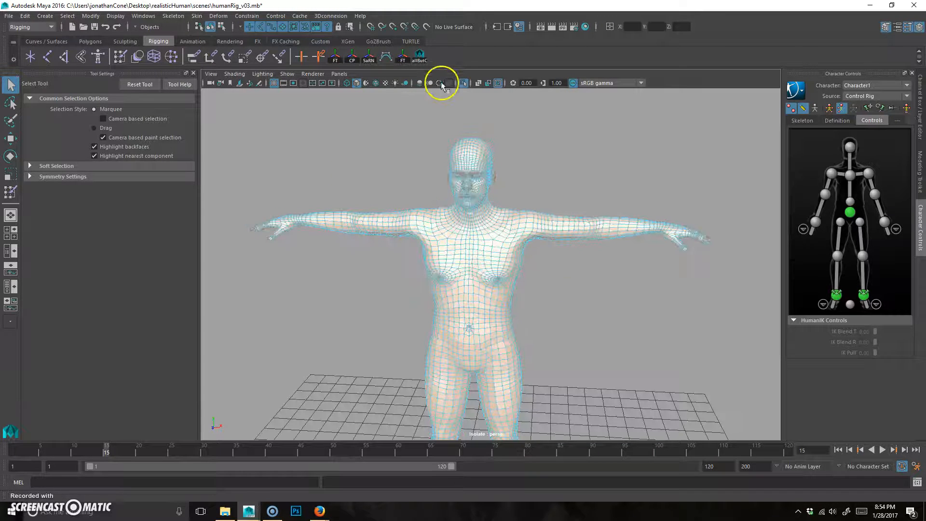
left_click(418, 57)
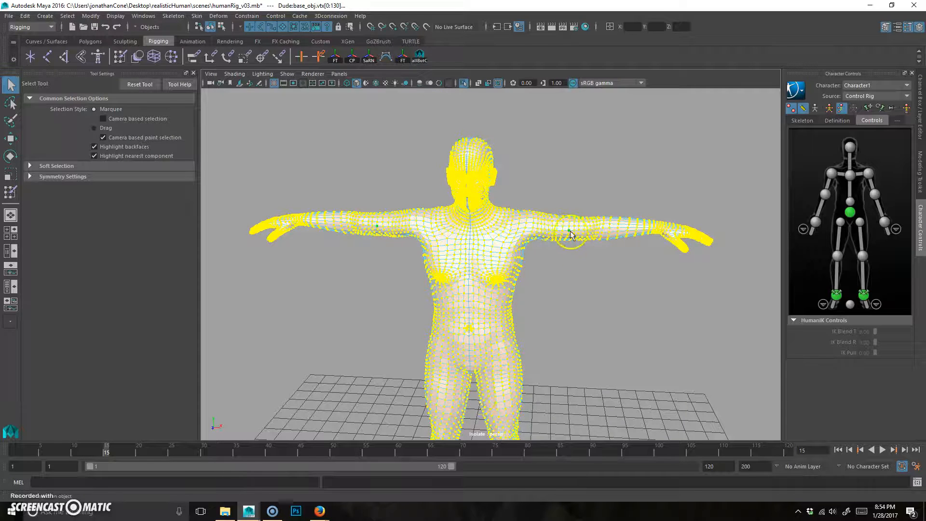
left_click_drag(571, 235, 598, 252, "alt")
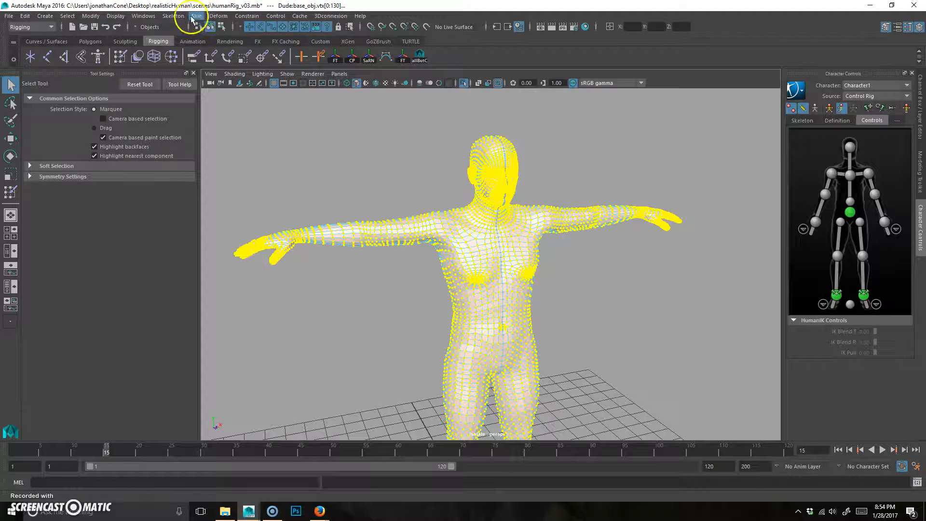
left_click(196, 16)
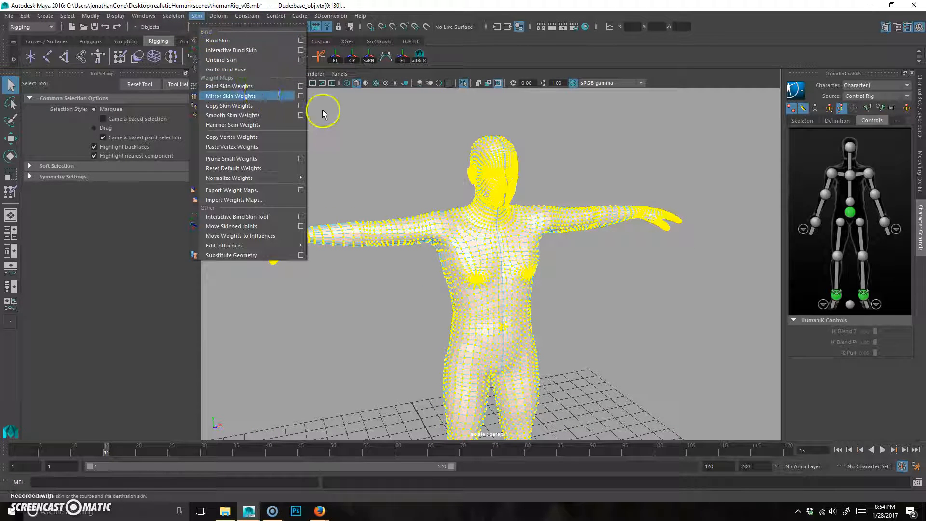
left_click(418, 148)
Step: Save the scene as a new version named humanRig_v04.mb
key("ctrl+shift+s")
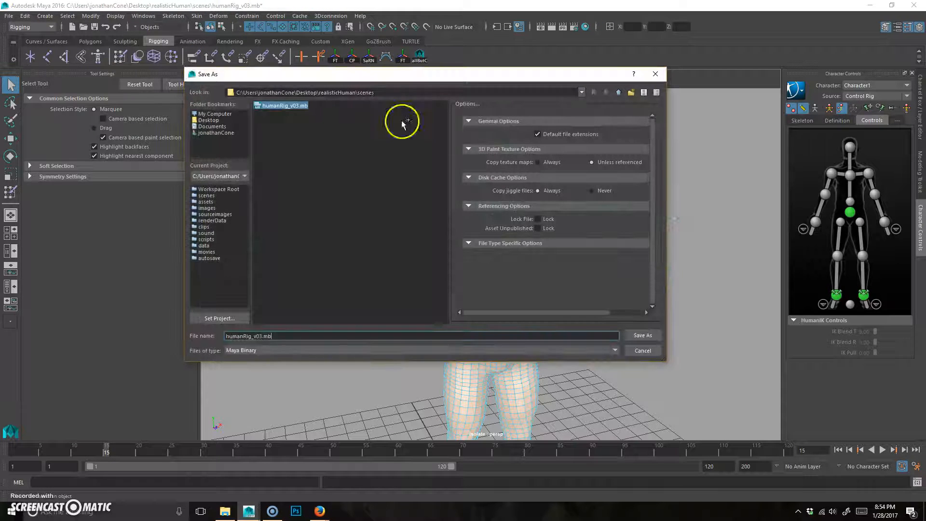
type("4")
key("Return")
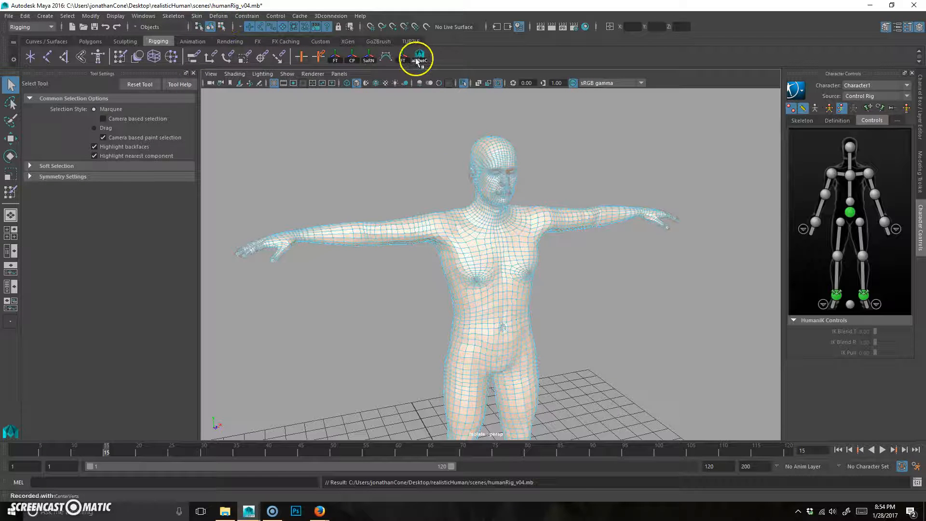
Step: Recall the saved selection of all vertices except the center line and open the Mirror Skin Weights options
left_click(416, 62)
left_click(196, 16)
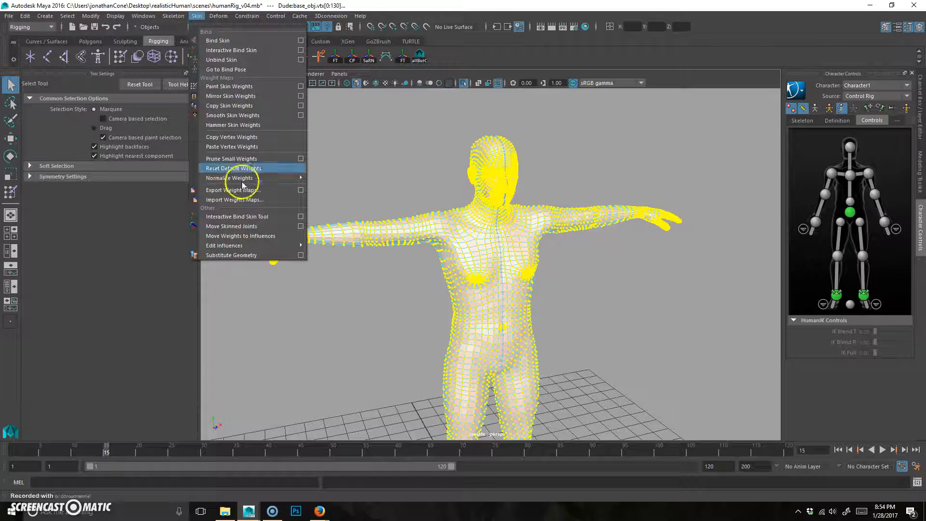
left_click(301, 96)
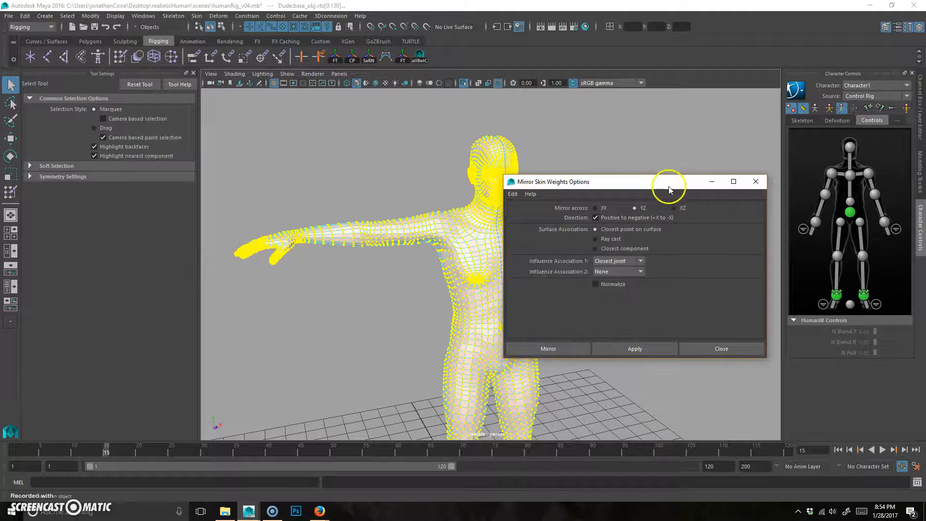
left_click_drag(669, 189, 684, 187)
left_click_drag(372, 290, 375, 407, "alt")
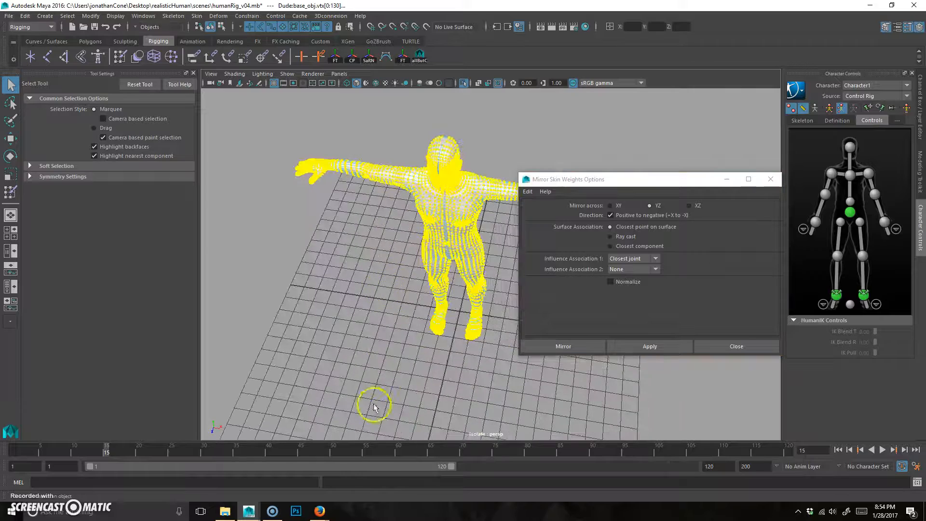
left_click_drag(413, 300, 368, 275, "alt")
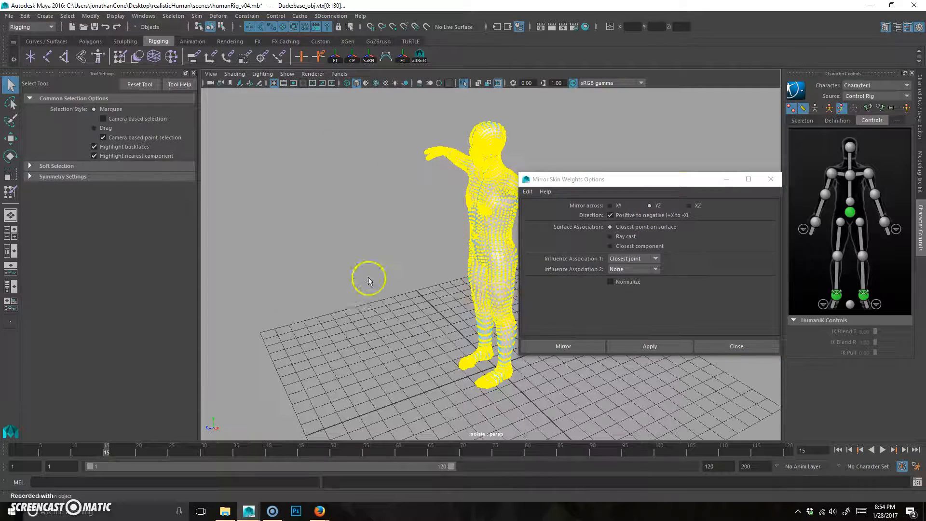
left_click_drag(450, 329, 451, 297, "alt")
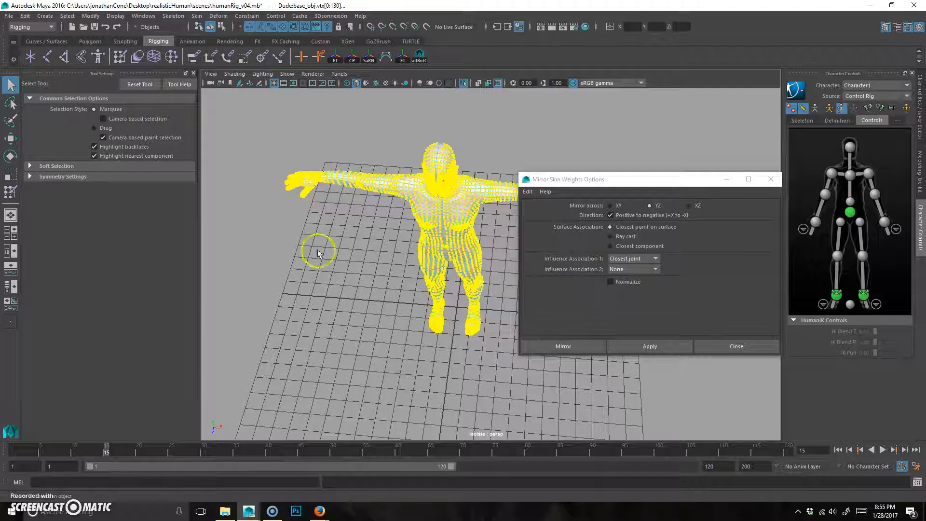
Step: Mirror the skin weights across YZ, positive to negative, using Closest point on surface, Closest joint and None as the second influence association
left_click(673, 211)
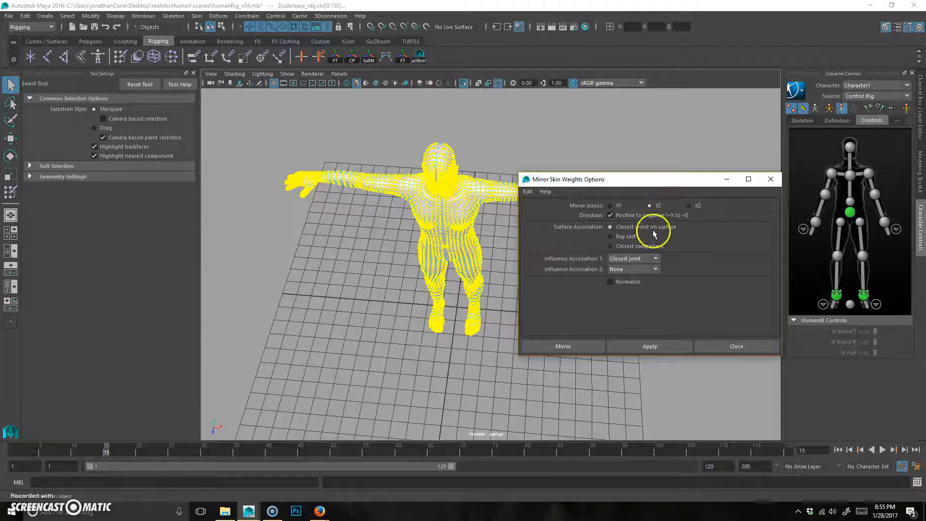
left_click(616, 245)
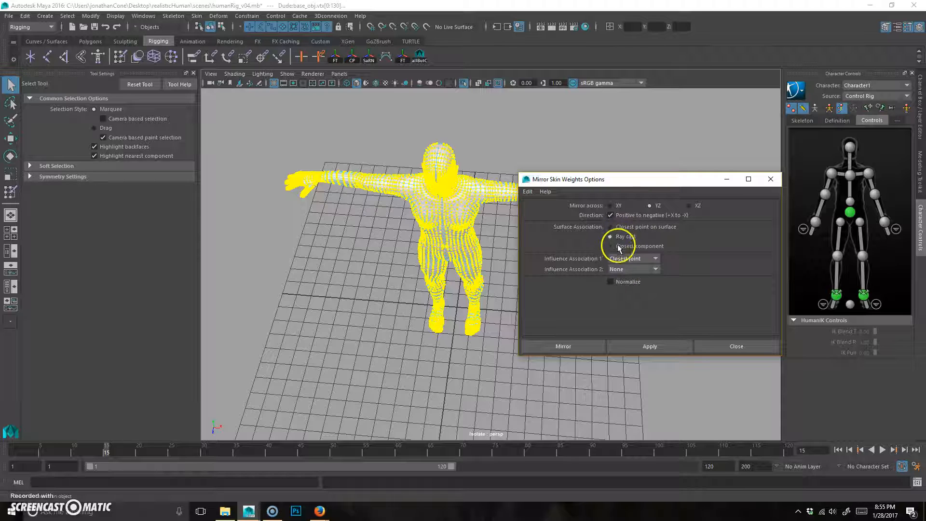
left_click(621, 227)
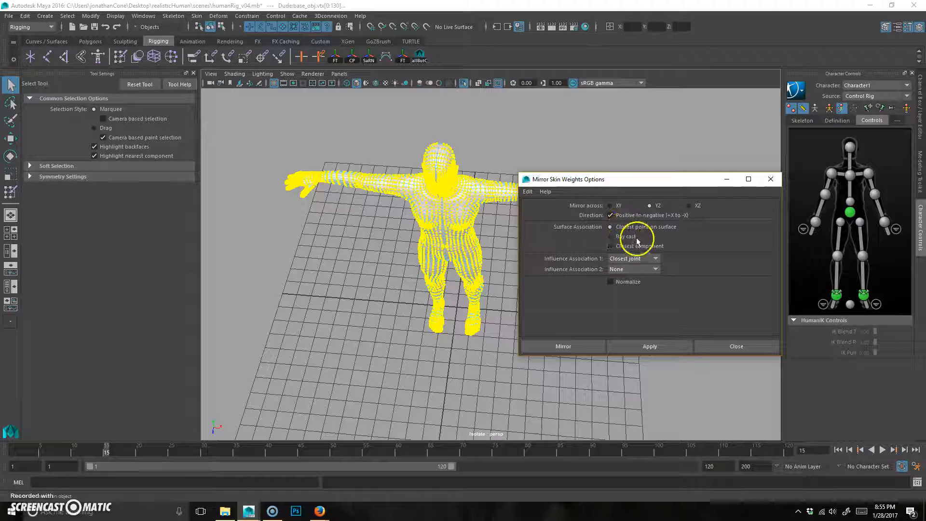
left_click(649, 270)
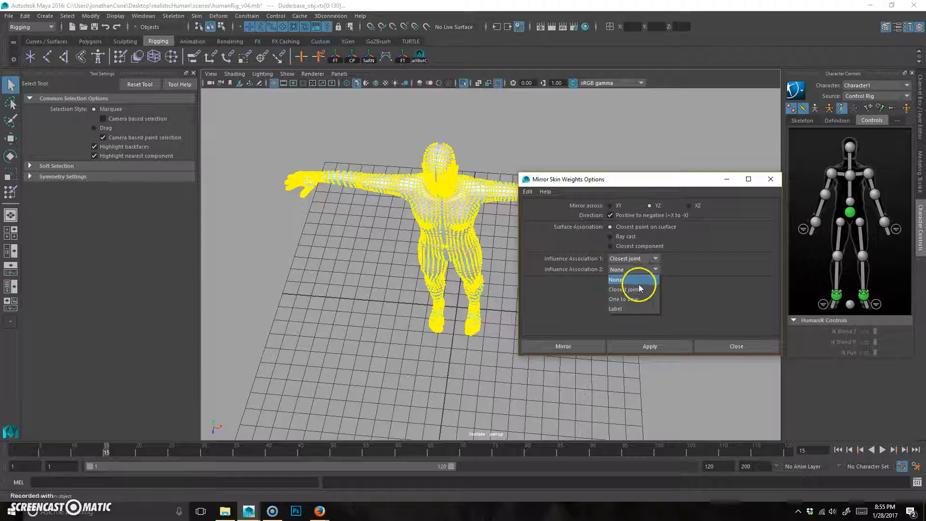
left_click(570, 295)
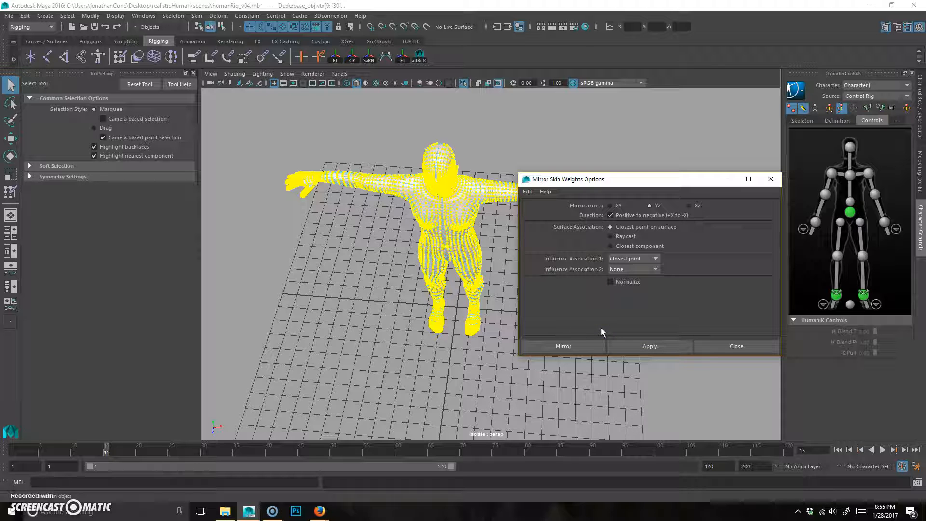
left_click(584, 351)
Step: Return the body mesh to object mode with nothing selected and turn off its isolation so the rig controls show
right_click_drag(365, 330, 527, 301, "alt")
left_click(553, 299)
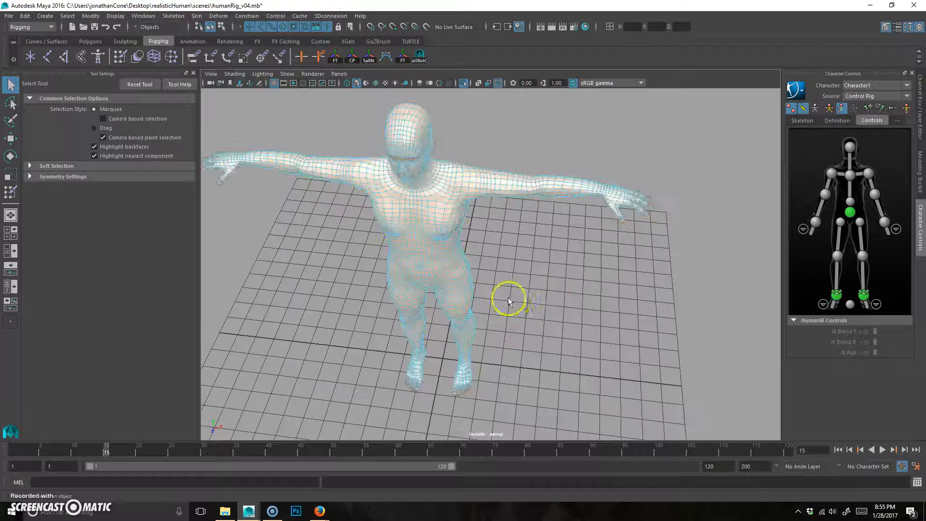
left_click_drag(532, 240, 512, 231)
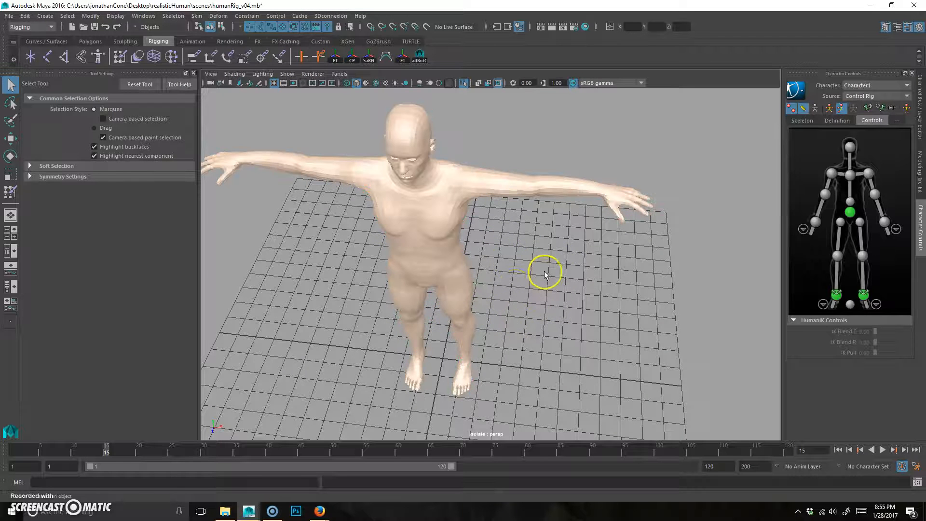
key("ctrl+1")
left_click(344, 148)
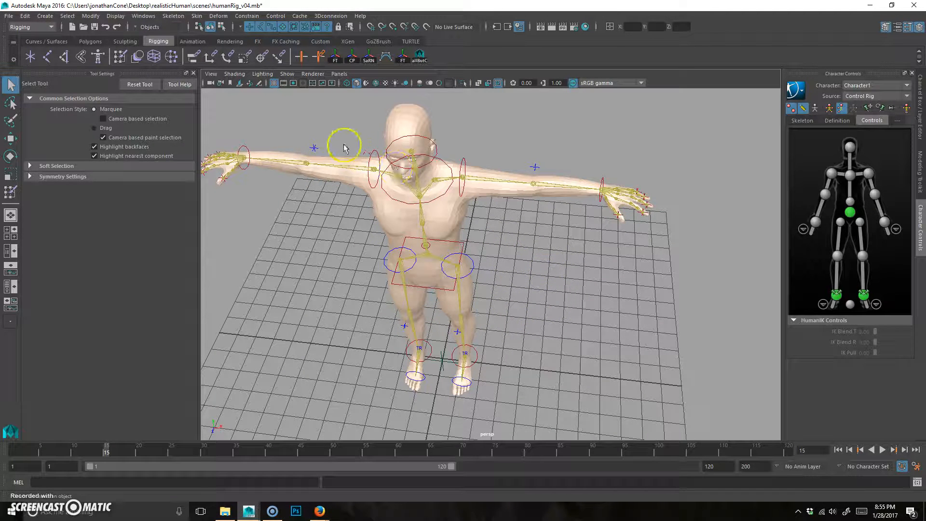
Step: Rotate the right shoulder control to lower the arm as a test of the mirrored weights and undo the rotation
left_click(374, 156)
right_click_drag(267, 181, 369, 155, "alt")
left_click_drag(369, 155, 442, 233, "alt")
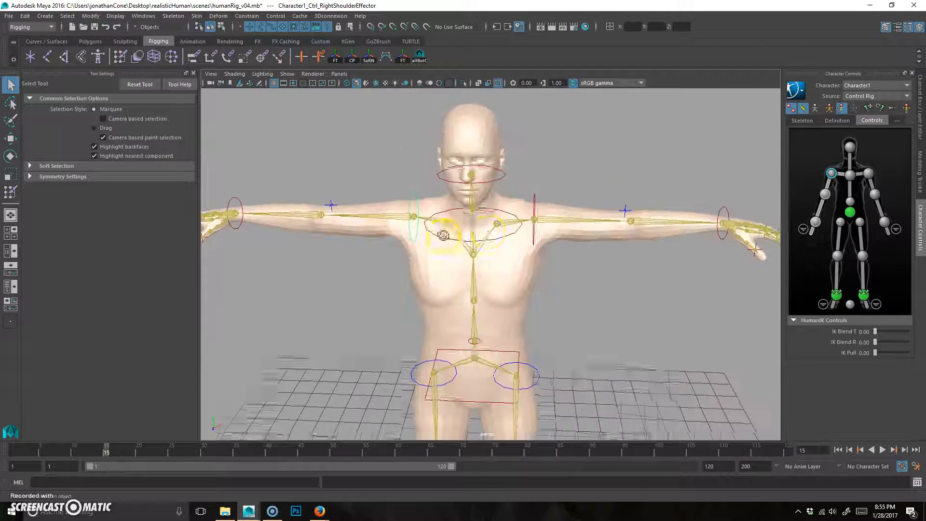
right_click_drag(442, 233, 435, 231, "alt")
key("e")
left_click_drag(488, 141, 364, 83)
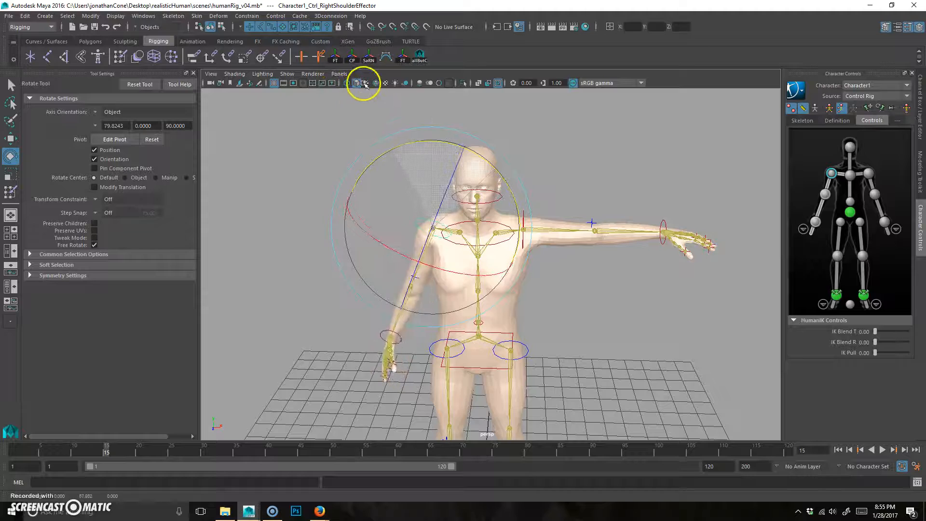
key("ctrl+z")
Step: Rotate the left shoulder control as a comparison test of the arm deformation and undo the rotation
left_click(531, 207)
left_click_drag(571, 157, 632, 245)
key("ctrl+z")
right_click_drag(480, 280, 522, 308, "alt")
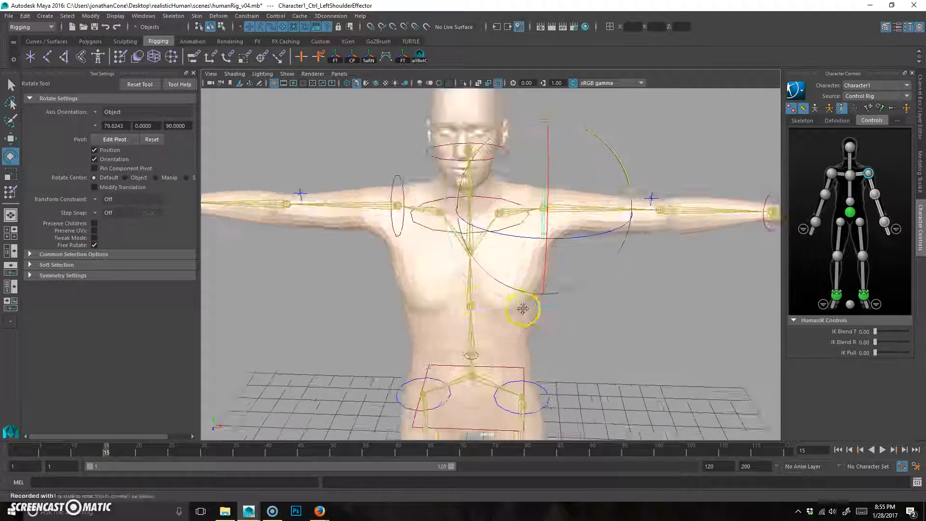
left_click_drag(522, 308, 497, 345, "alt")
middle_click_drag(497, 345, 526, 290, "alt")
Step: Move the left ankle control up to bend the leg and test the hip and knee deformation
left_click(528, 331)
left_click_drag(594, 352, 446, 231, "alt")
left_click_drag(532, 228, 369, 227)
right_click_drag(622, 315, 517, 320, "alt")
middle_click_drag(516, 320, 521, 257, "alt")
left_click(487, 387)
key("w")
left_click_drag(410, 324, 351, 254)
right_click_drag(352, 254, 464, 231, "alt")
left_click_drag(464, 231, 429, 171, "alt")
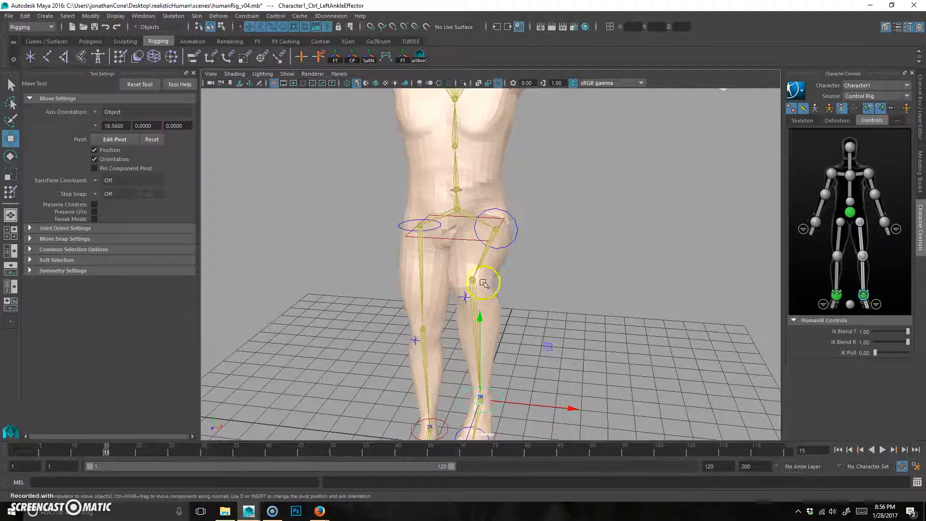
Step: Examine the raised left leg's hip and knee deformation from several angles and undo the ankle move
right_click_drag(573, 250, 499, 243, "alt")
middle_click_drag(499, 244, 507, 338, "alt")
left_click_drag(545, 313, 492, 299, "alt")
right_click_drag(491, 299, 522, 292, "alt")
middle_click_drag(523, 292, 528, 261, "alt")
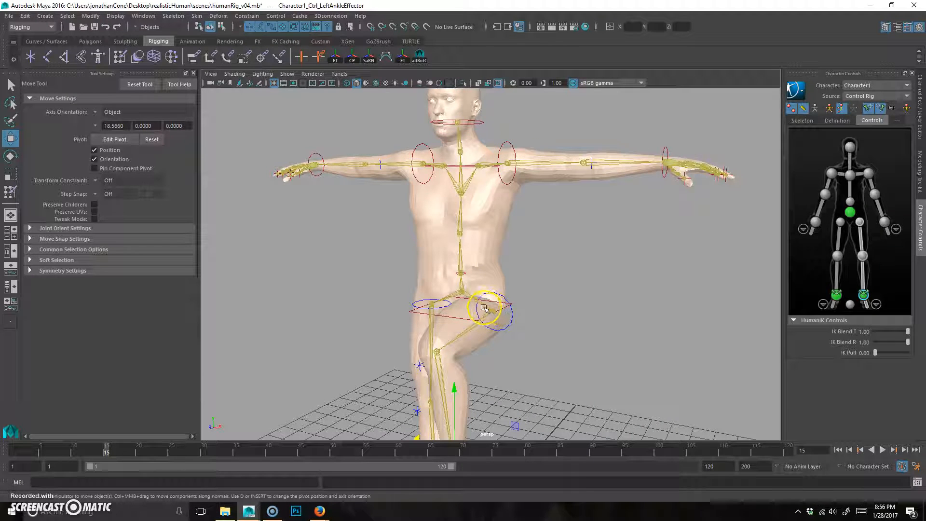
left_click_drag(583, 289, 552, 310, "alt")
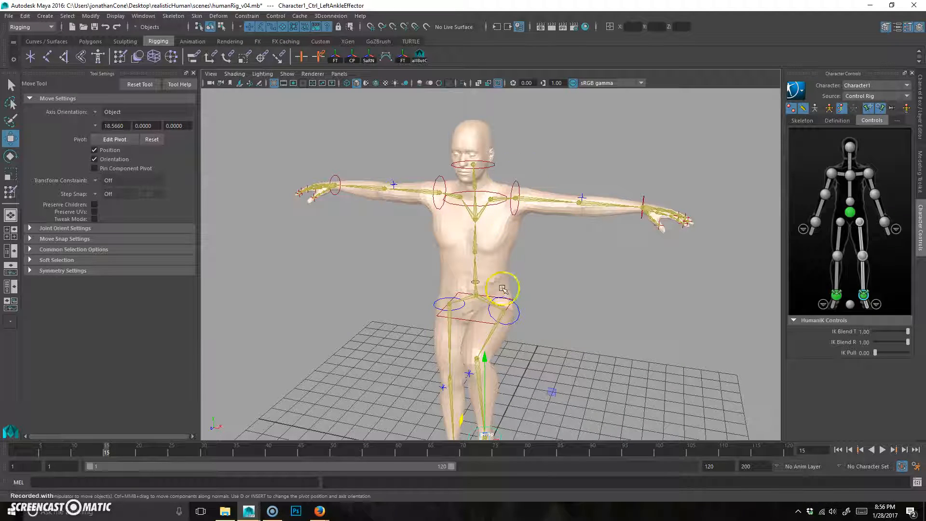
left_click_drag(504, 311, 483, 327, "alt")
key("ctrl+z")
right_click_drag(483, 326, 533, 320, "alt")
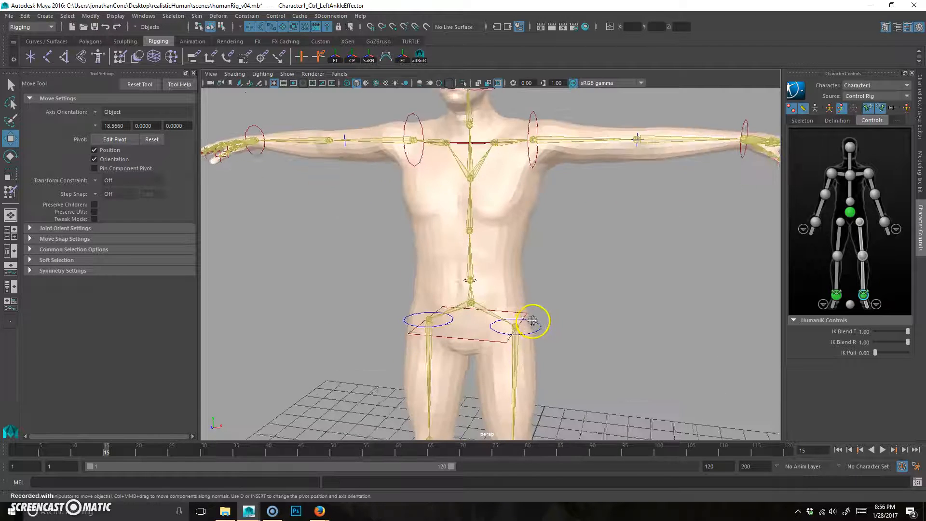
middle_click_drag(534, 320, 534, 297, "alt")
right_click_drag(530, 314, 460, 327, "alt")
middle_click_drag(461, 327, 573, 285, "alt")
right_click_drag(573, 285, 506, 295, "alt")
middle_click_drag(506, 296, 510, 311, "alt")
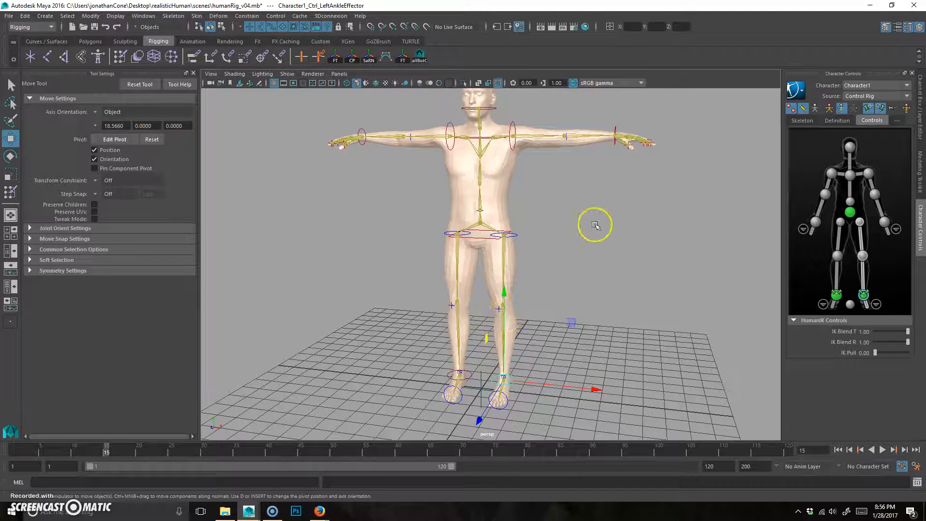
left_click_drag(593, 225, 558, 259, "alt")
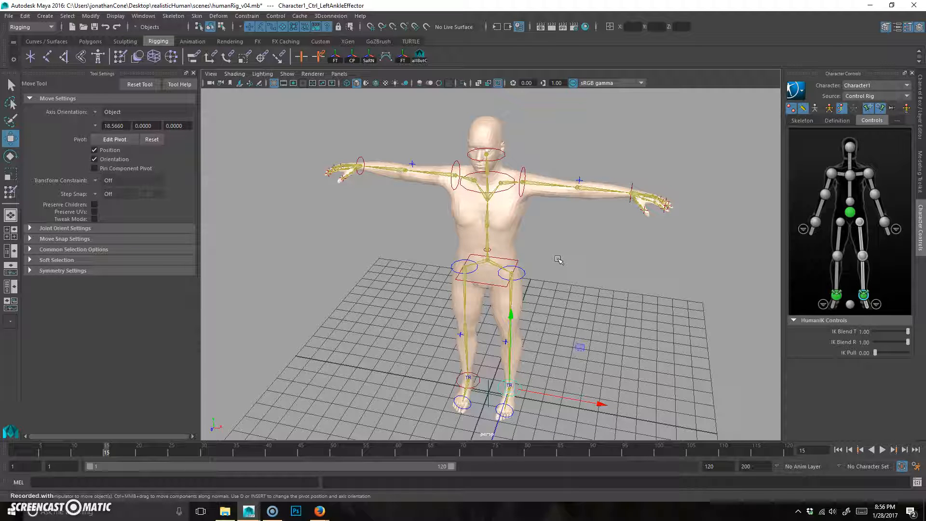
Step: Save the scene as a new version named humanRig_v05.mb
key("ctrl+shift+s")
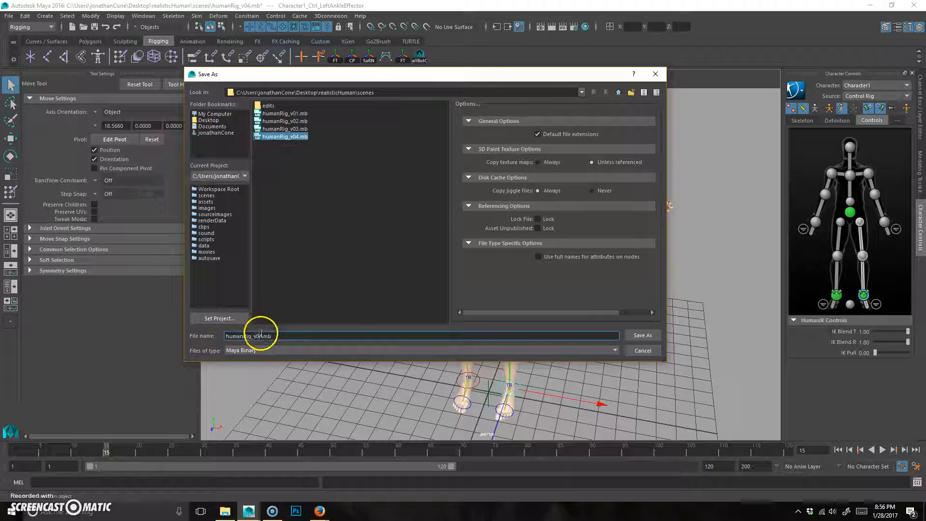
type("5")
key("Return")
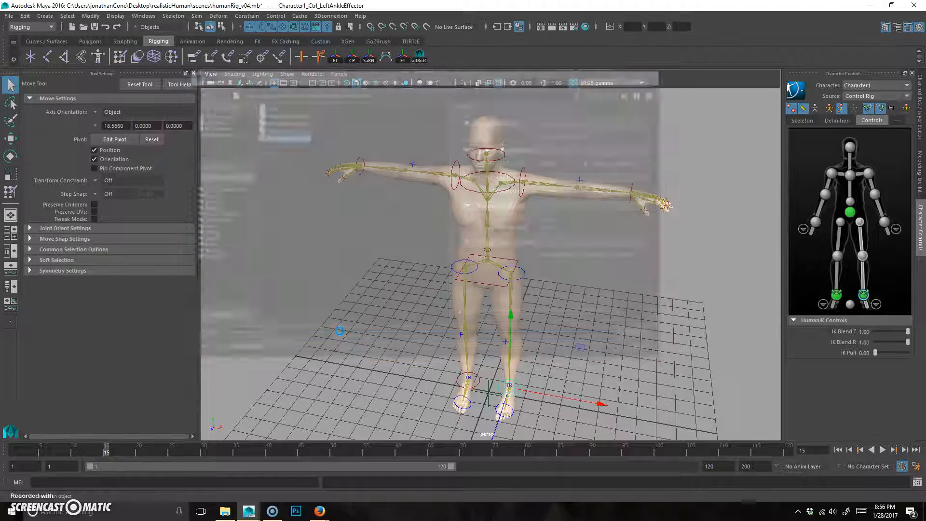